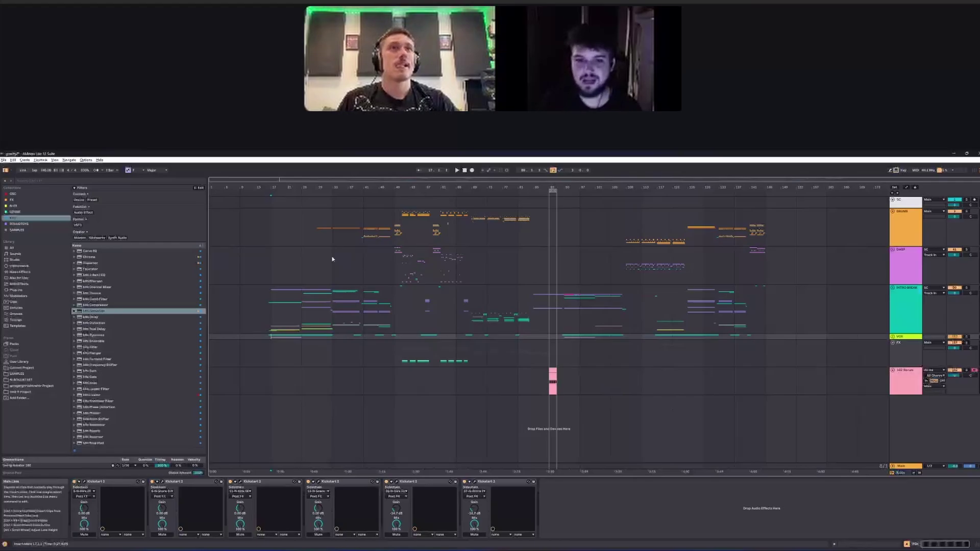
Place the playback start at the beginning of the section after the drop and unfold the teal intro/break group
{"action": "left_click", "coordinate": [383, 356]}
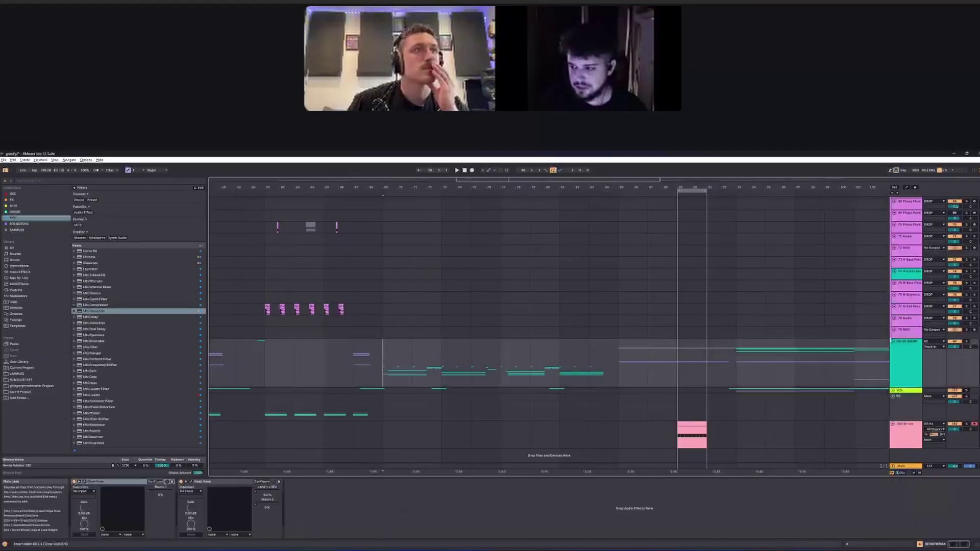
{"action": "left_click", "coordinate": [892, 341]}
{"action": "scroll", "coordinate": [414, 365], "scroll_direction": "down", "scroll_amount": 2}
{"action": "scroll", "coordinate": [414, 364], "scroll_direction": "down", "scroll_amount": 2}
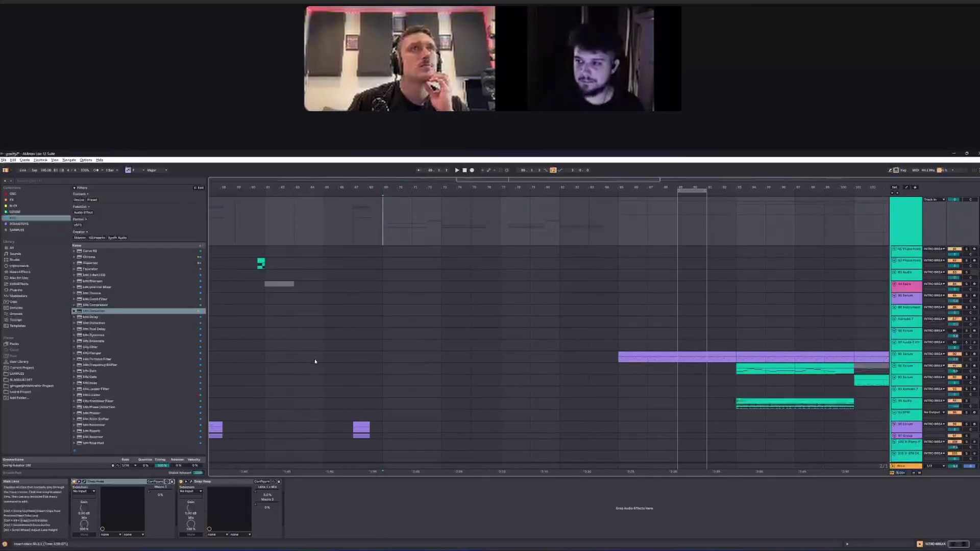
{"action": "scroll", "coordinate": [322, 363], "scroll_direction": "down", "scroll_amount": 5}
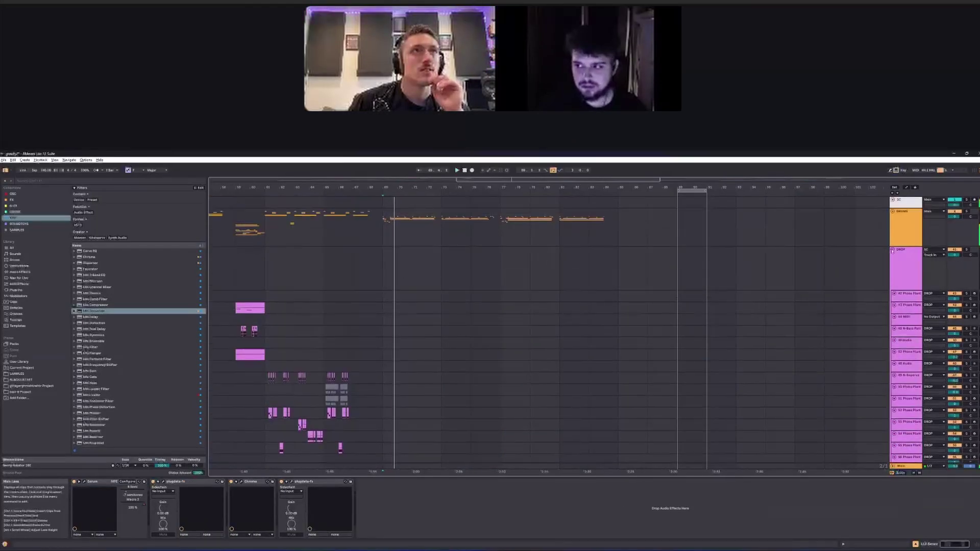
Fold the DROP group and unfold the DRUMS group to show its individual tracks around the playback start
{"action": "left_click", "coordinate": [892, 249]}
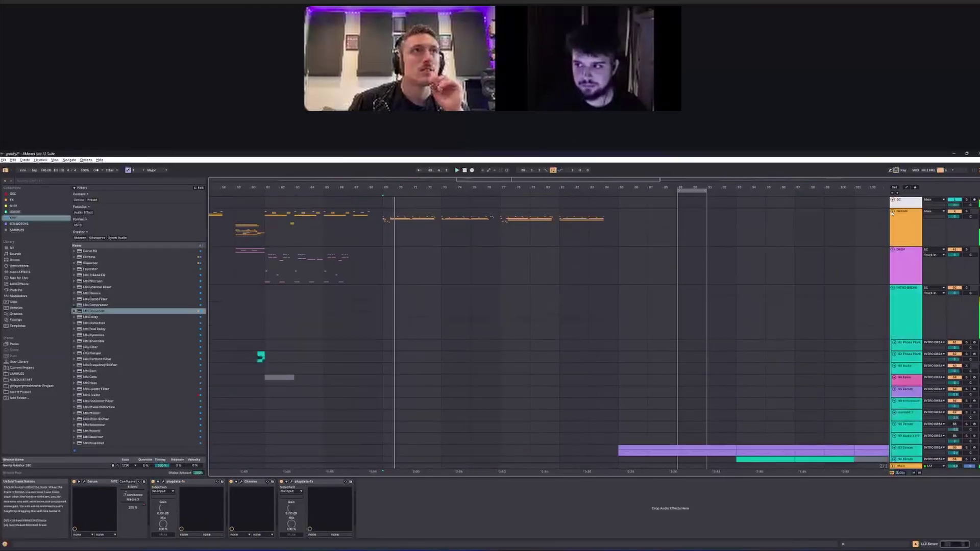
{"action": "left_click", "coordinate": [892, 211]}
{"action": "scroll", "coordinate": [393, 352], "scroll_direction": "up", "scroll_amount": 6}
Play the pattern on the N-Perc House 03 track and open that track's apTrigga3 plugin over the arrangement
{"action": "key", "text": "space"}
{"action": "left_click", "coordinate": [319, 352]}
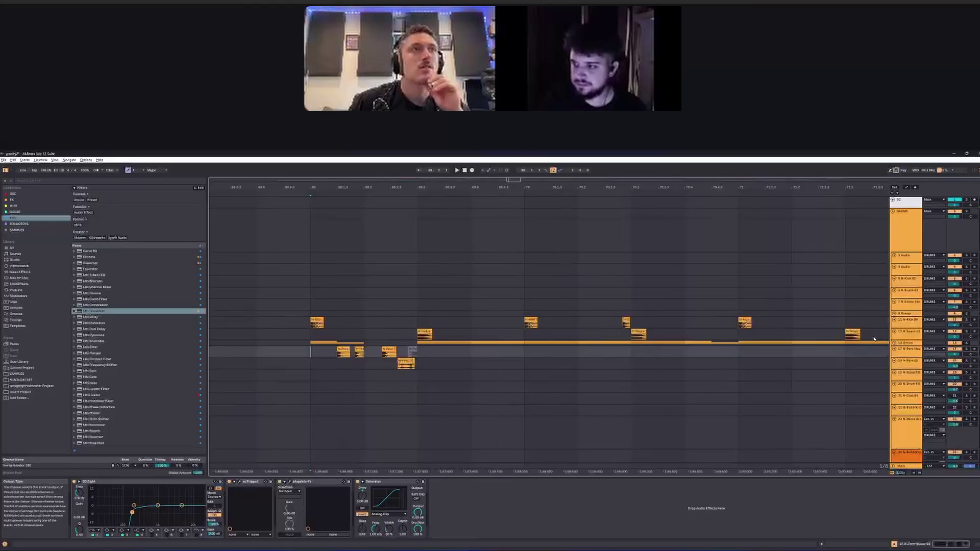
{"action": "key", "text": "space"}
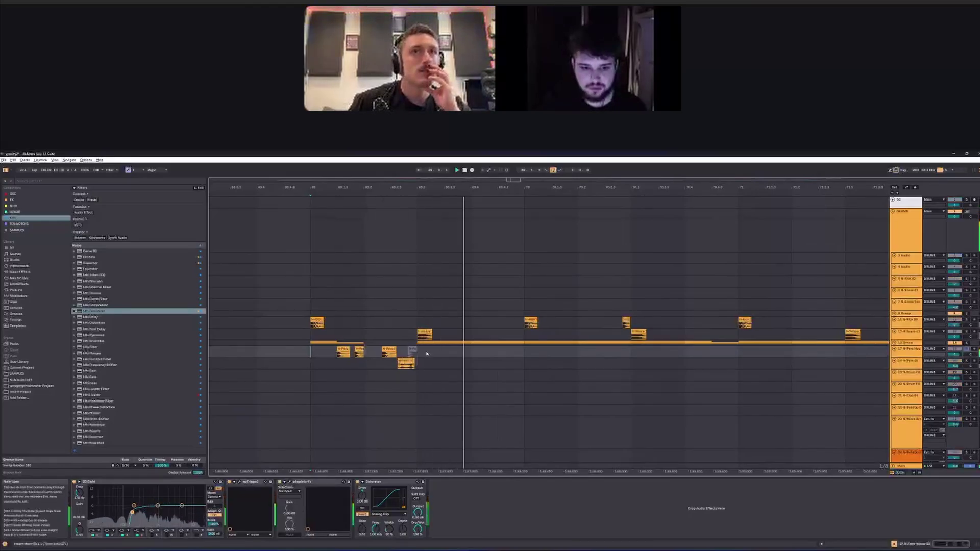
{"action": "left_click", "coordinate": [247, 484]}
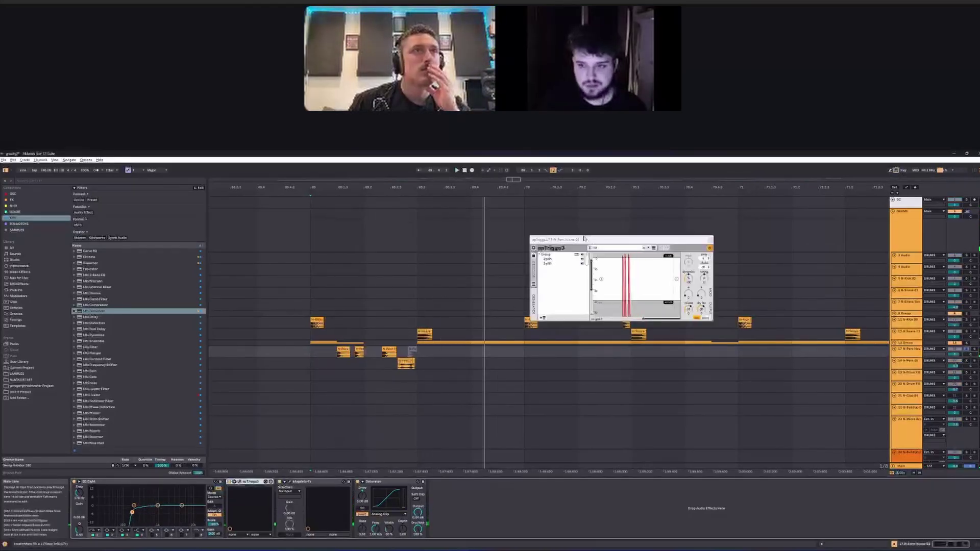
{"action": "left_click_drag", "start_coordinate": [595, 238], "coordinate": [474, 323]}
Examine the second synth layer's oscillator and volume envelope, and play the pattern through the trigger
{"action": "left_click", "coordinate": [431, 349]}
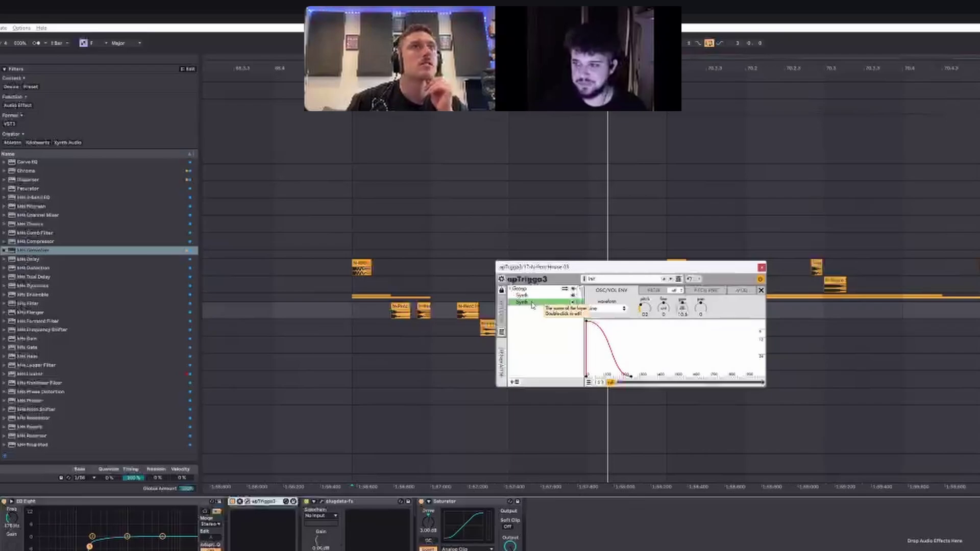
{"action": "left_click", "coordinate": [544, 313]}
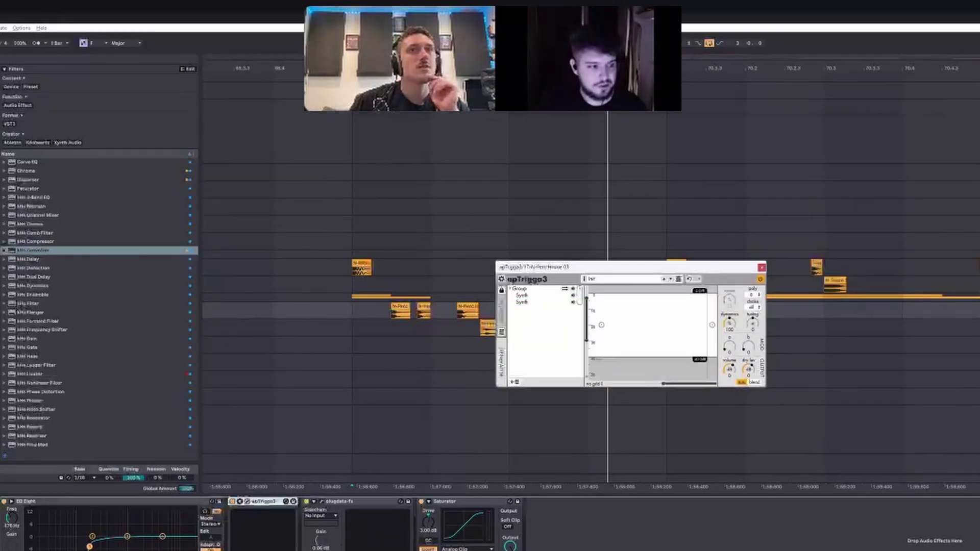
{"action": "key", "text": "space"}
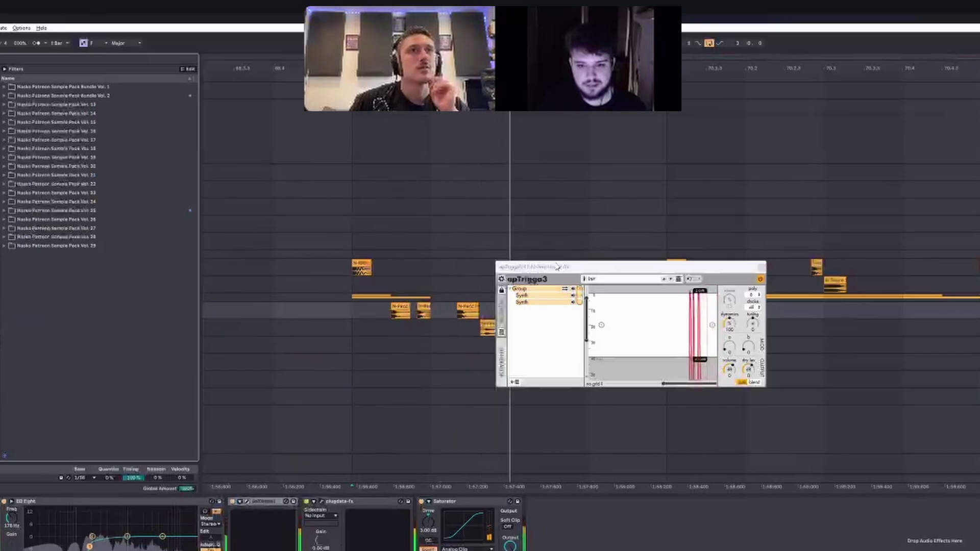
Add the N-Bass Zap 05 sample from the Nasko Patreon sample pack as a layer in apTrigga3 alongside the two synth layers
{"action": "left_click", "coordinate": [4, 237]}
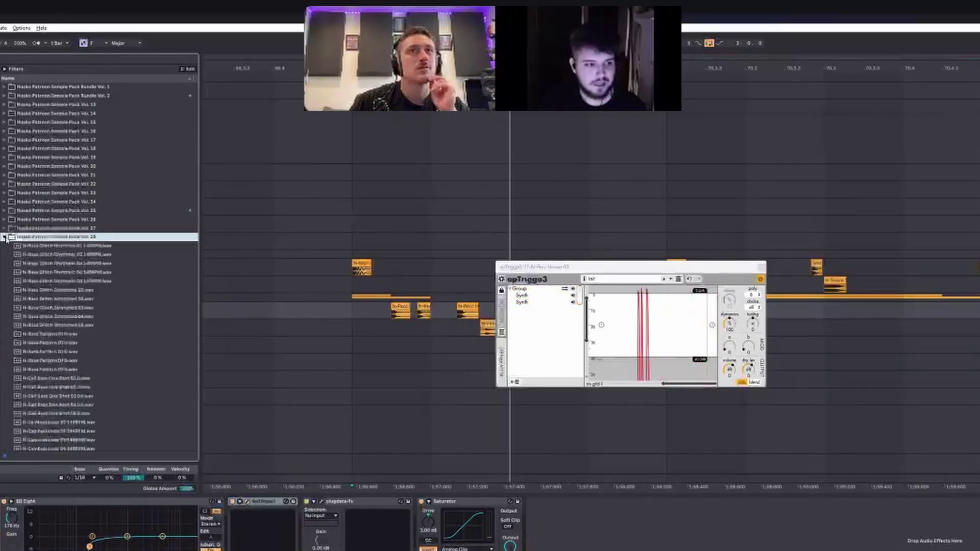
{"action": "scroll", "coordinate": [31, 239], "scroll_direction": "down", "scroll_amount": 15}
{"action": "left_click_drag", "start_coordinate": [49, 241], "coordinate": [551, 341]}
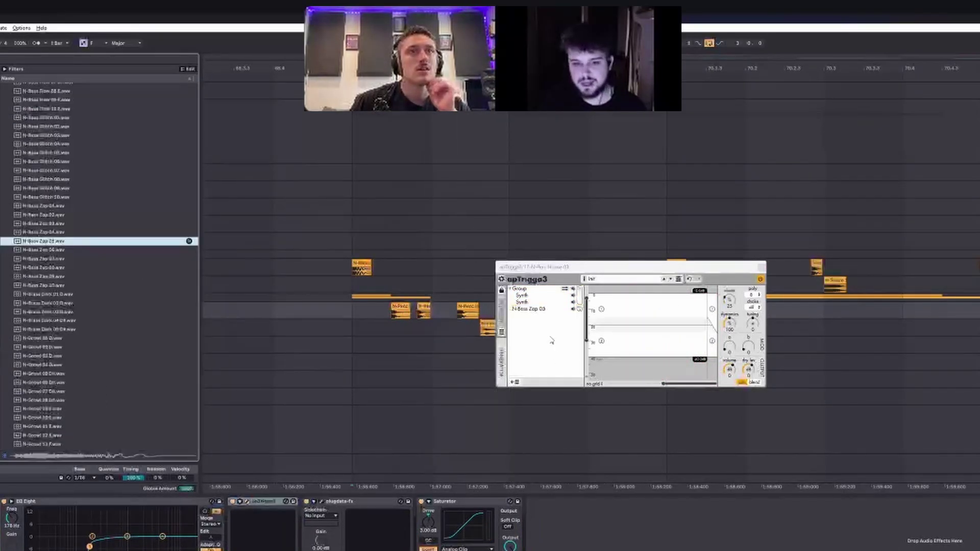
{"action": "left_click", "coordinate": [533, 309]}
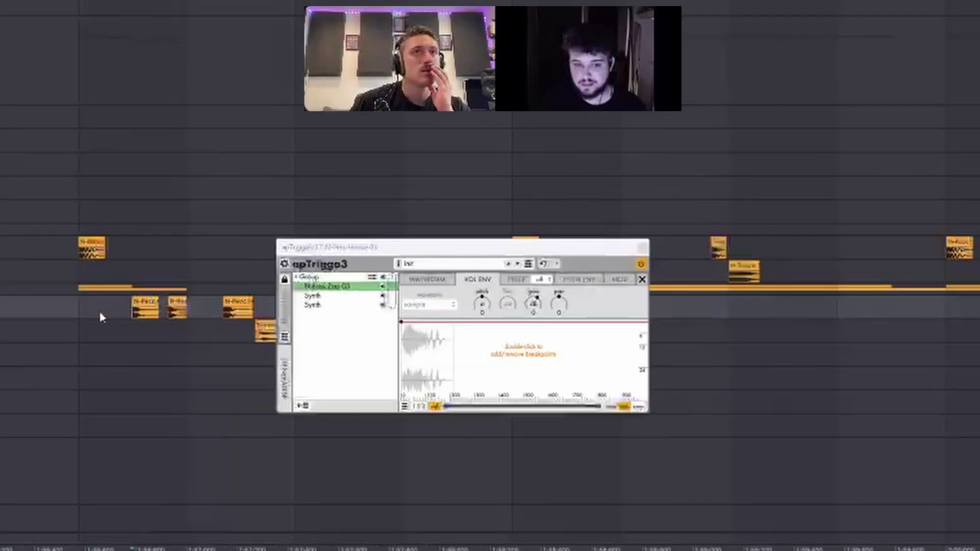
Play the percussion pattern from its first clip to hear the trigger with the added sample layer
{"action": "key", "text": "space"}
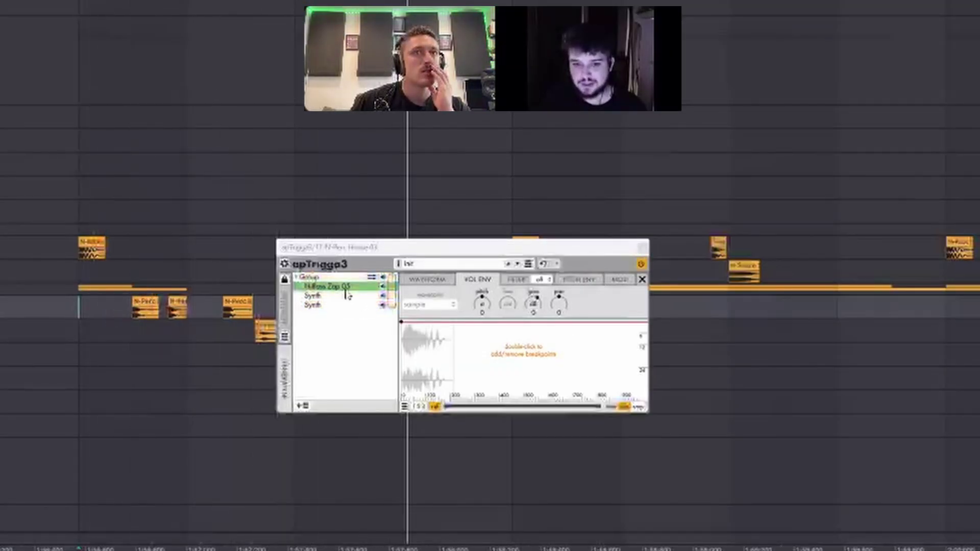
{"action": "left_click", "coordinate": [135, 315]}
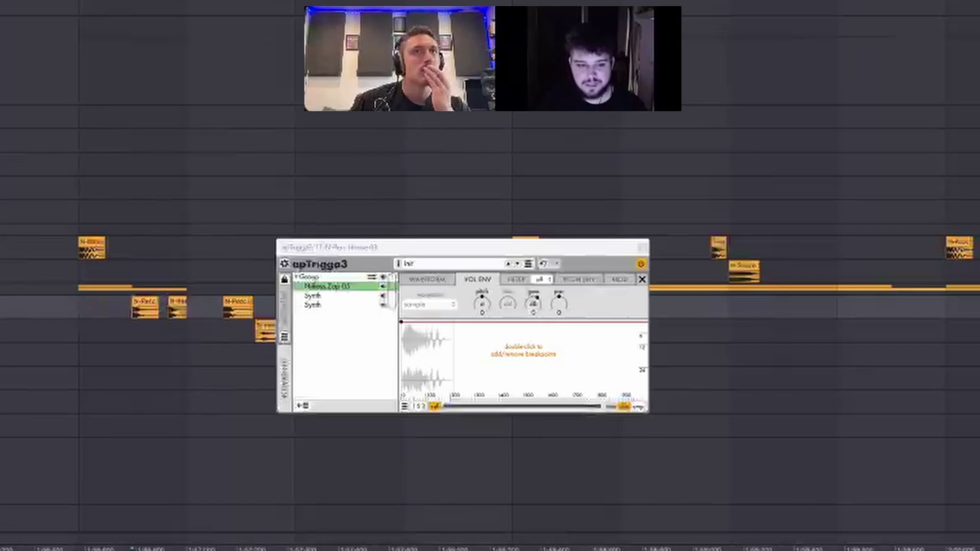
{"action": "key", "text": "space"}
{"action": "key", "text": "space"}
{"action": "key", "text": "space"}
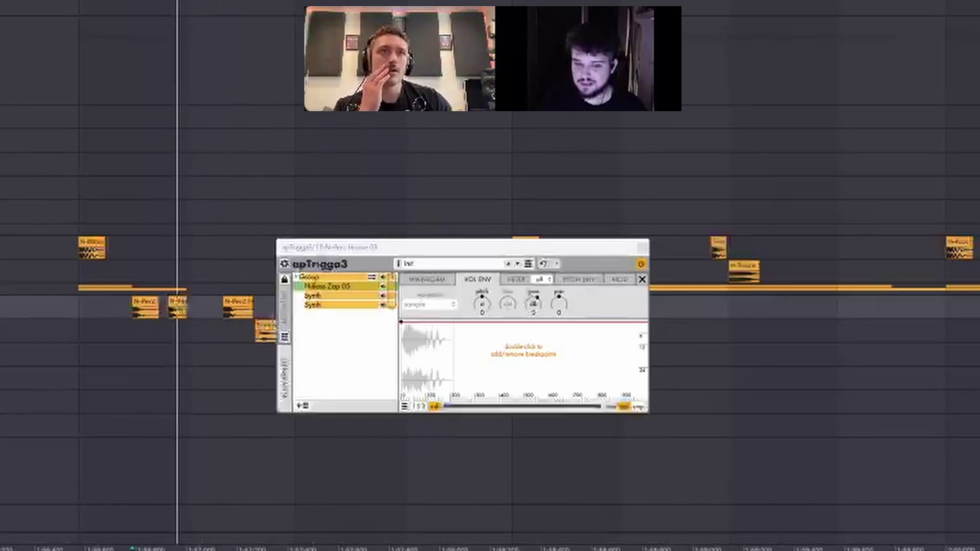
Examine the trigger detection page and the settings of the N-Bass Zap 05 layer and both synth layers
{"action": "left_click", "coordinate": [333, 343]}
{"action": "left_click", "coordinate": [286, 291]}
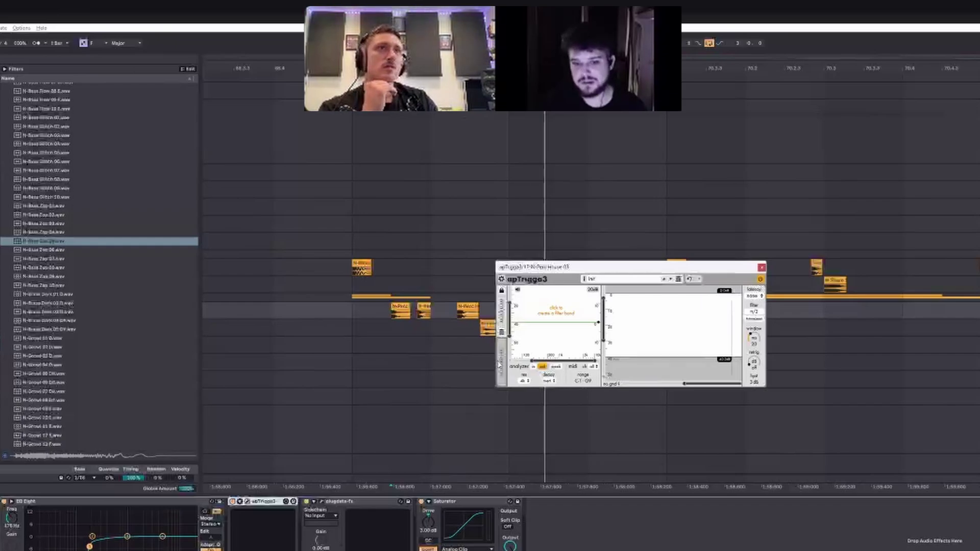
{"action": "left_click", "coordinate": [502, 359]}
{"action": "left_click", "coordinate": [538, 303]}
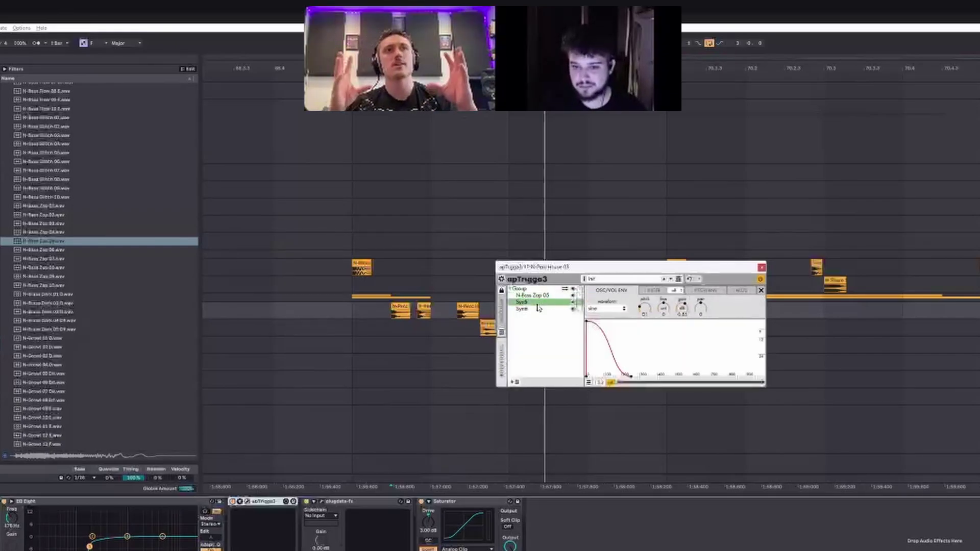
{"action": "left_click", "coordinate": [545, 296]}
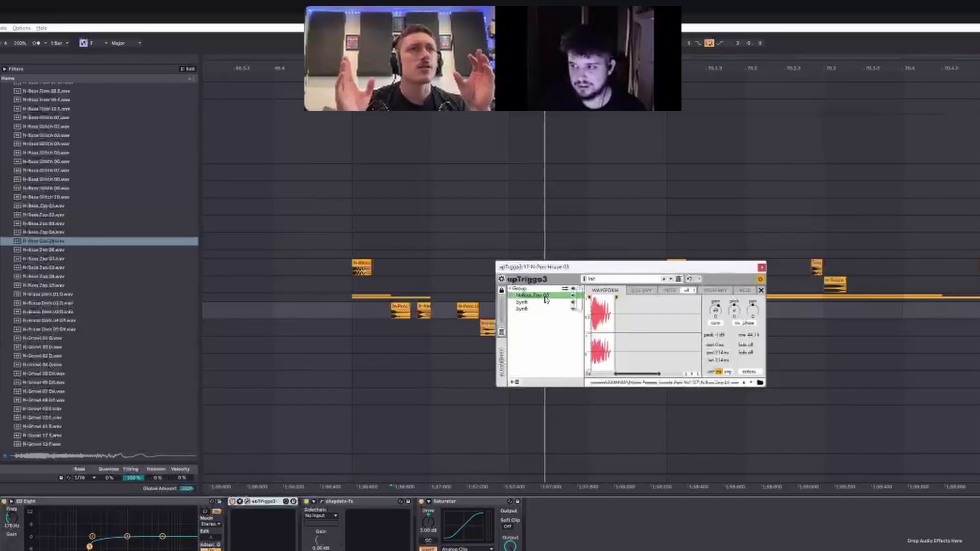
{"action": "left_click", "coordinate": [545, 301]}
{"action": "left_click", "coordinate": [542, 309]}
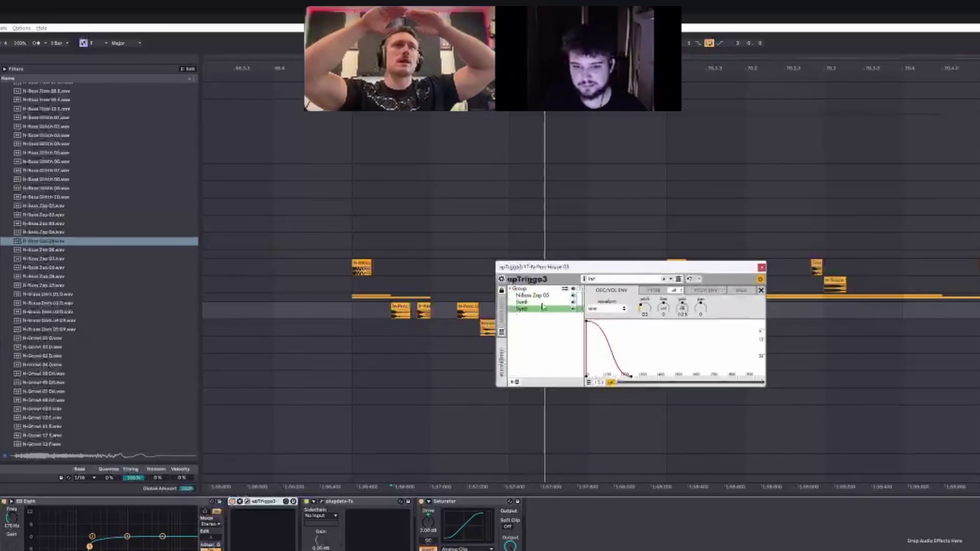
{"action": "left_click", "coordinate": [541, 297]}
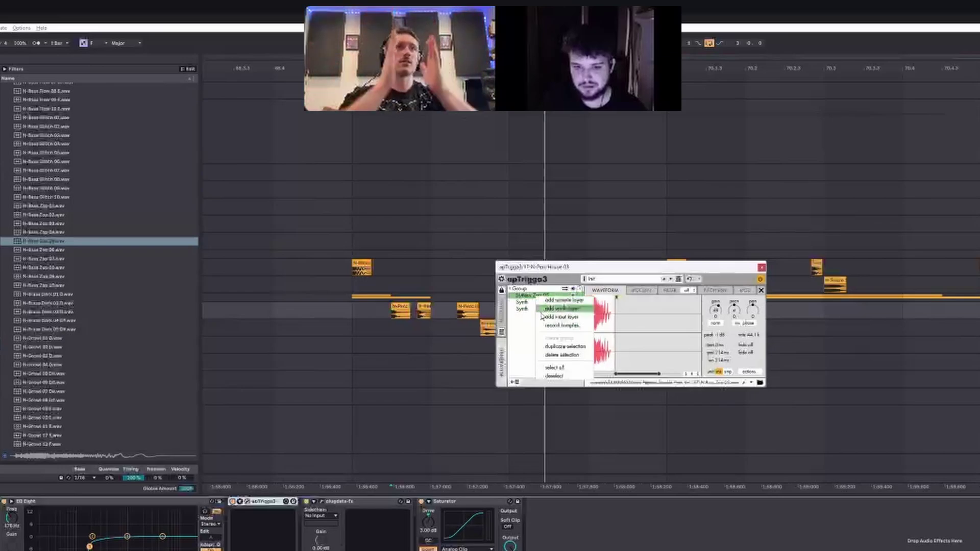
{"action": "left_click", "coordinate": [535, 308]}
{"action": "left_click", "coordinate": [536, 302]}
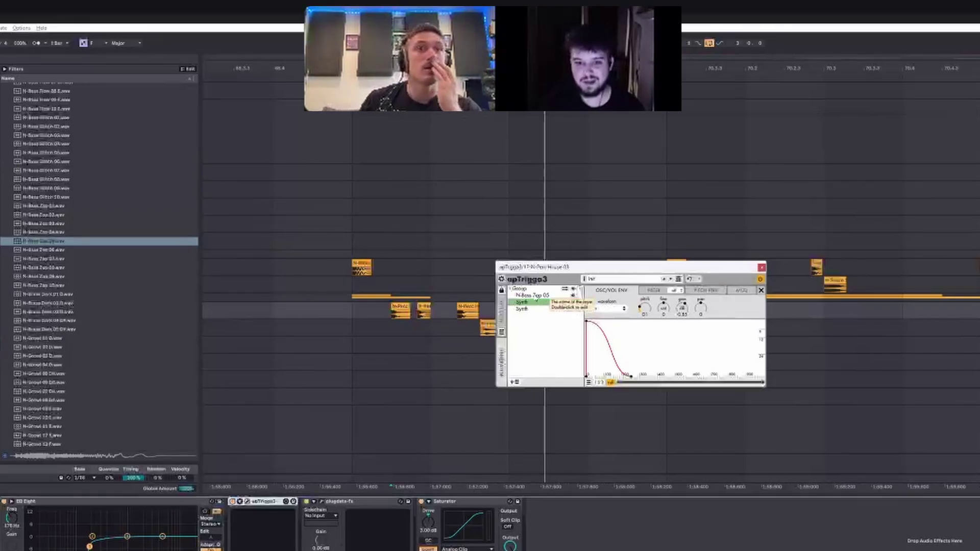
Step through the neighbouring files of the N-Bass Zap layer and replace its sample with N-Bass Zap 01
{"action": "left_click", "coordinate": [534, 296]}
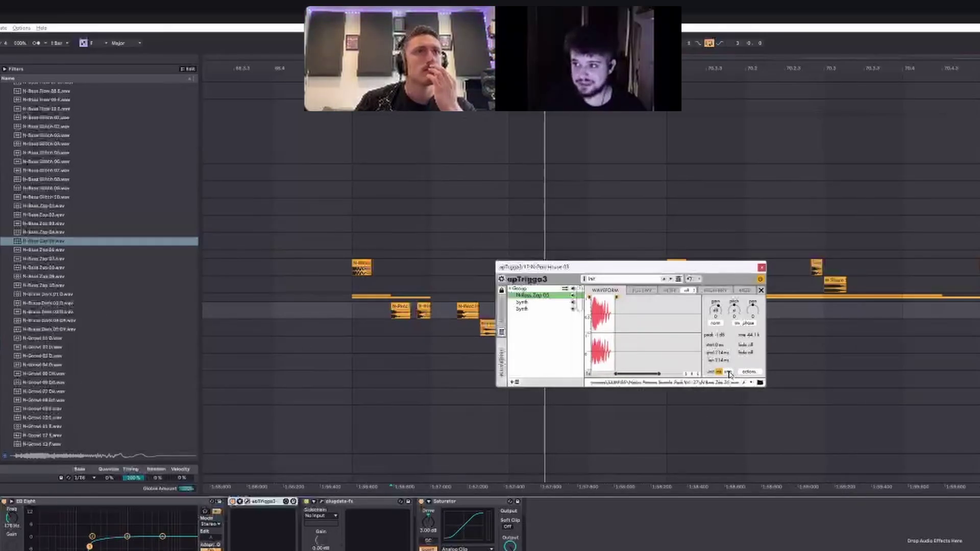
{"action": "left_click", "coordinate": [751, 383]}
{"action": "left_click", "coordinate": [751, 383]}
{"action": "left_click", "coordinate": [751, 383]}
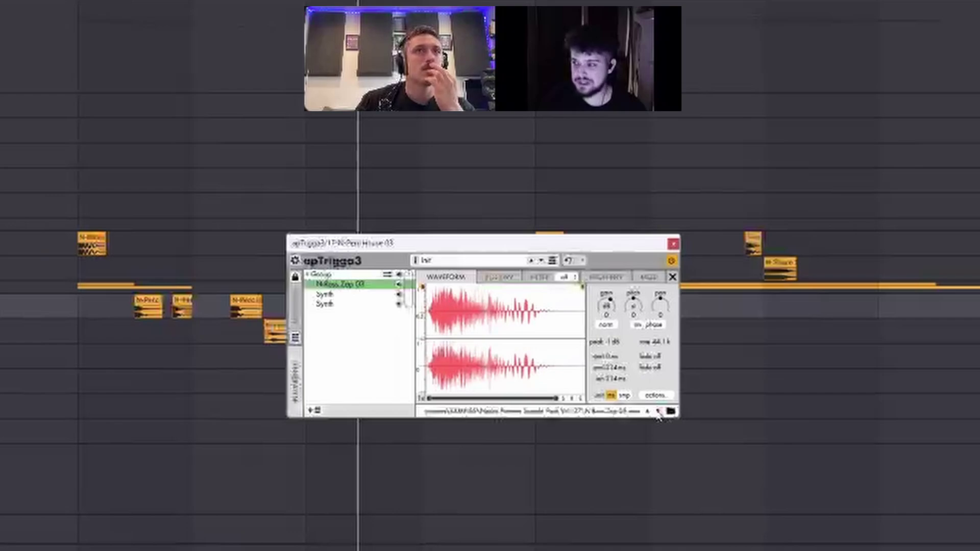
{"action": "left_click", "coordinate": [647, 412]}
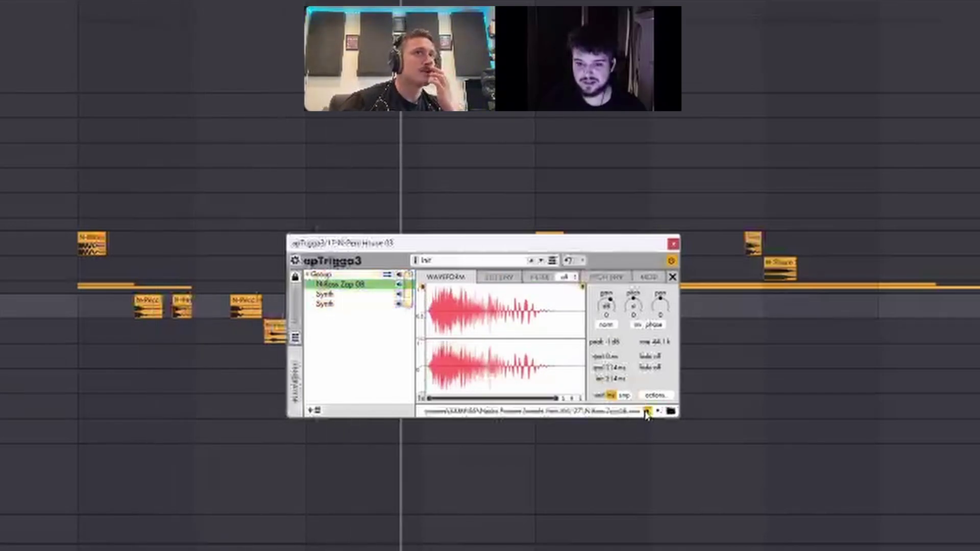
{"action": "left_click", "coordinate": [647, 411]}
{"action": "left_click", "coordinate": [647, 412]}
{"action": "left_click", "coordinate": [647, 411]}
{"action": "left_click", "coordinate": [647, 411]}
{"action": "left_click", "coordinate": [647, 412]}
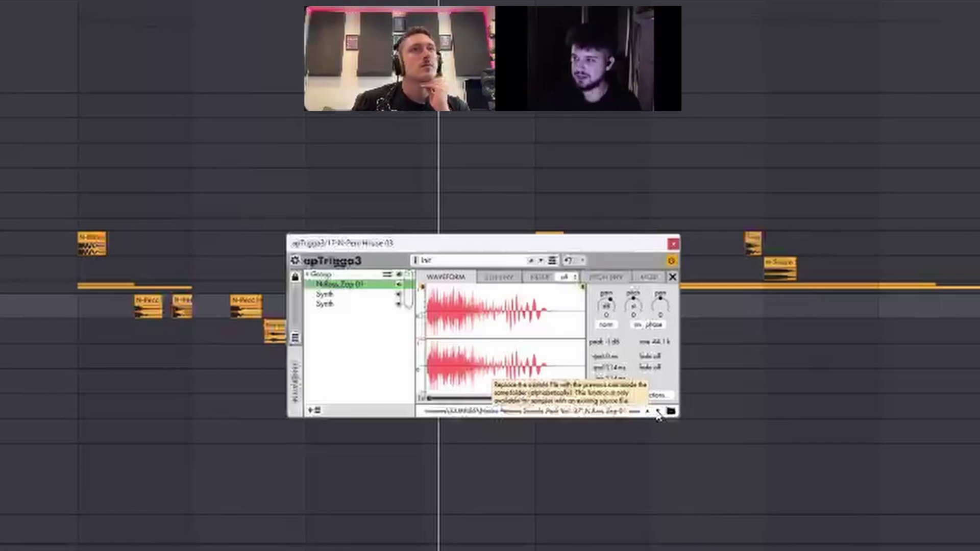
Add a band pass filter to the trigger detection, narrow it and centre it at about 1.96 kHz while the pattern plays
{"action": "left_click", "coordinate": [293, 310]}
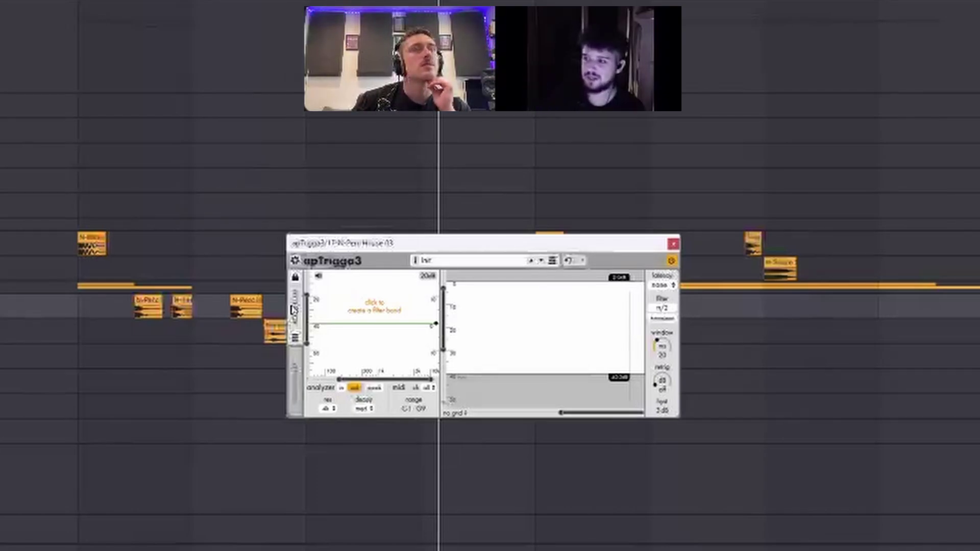
{"action": "key", "text": "space"}
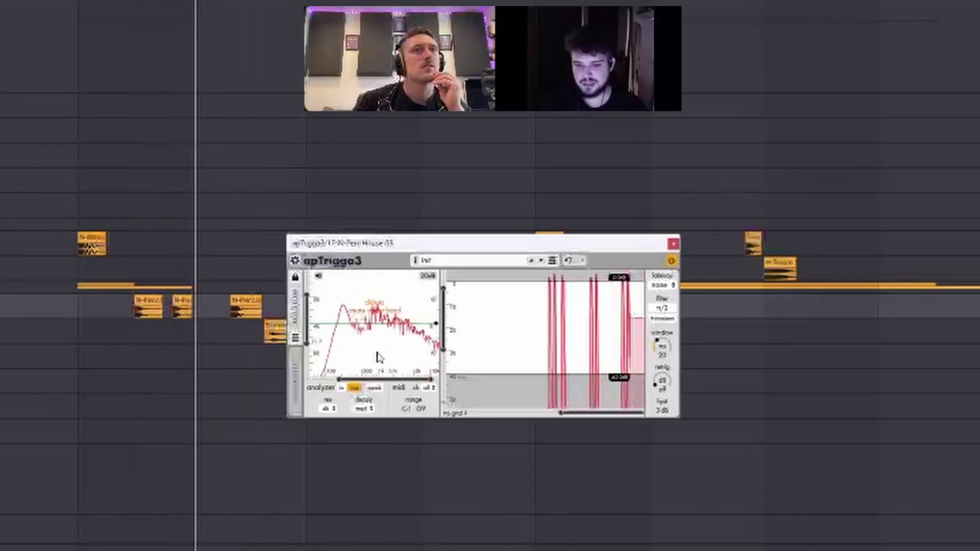
{"action": "left_click", "coordinate": [374, 322]}
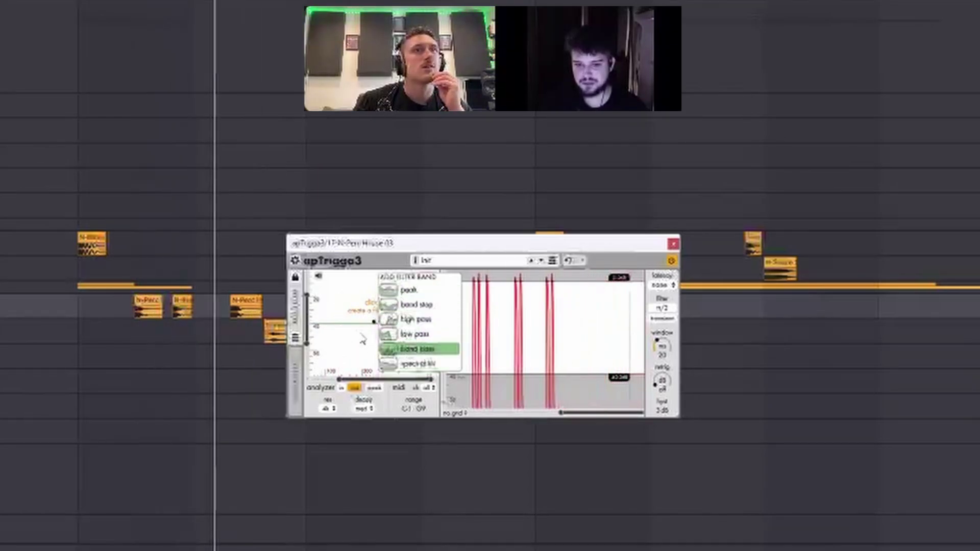
{"action": "left_click", "coordinate": [403, 349]}
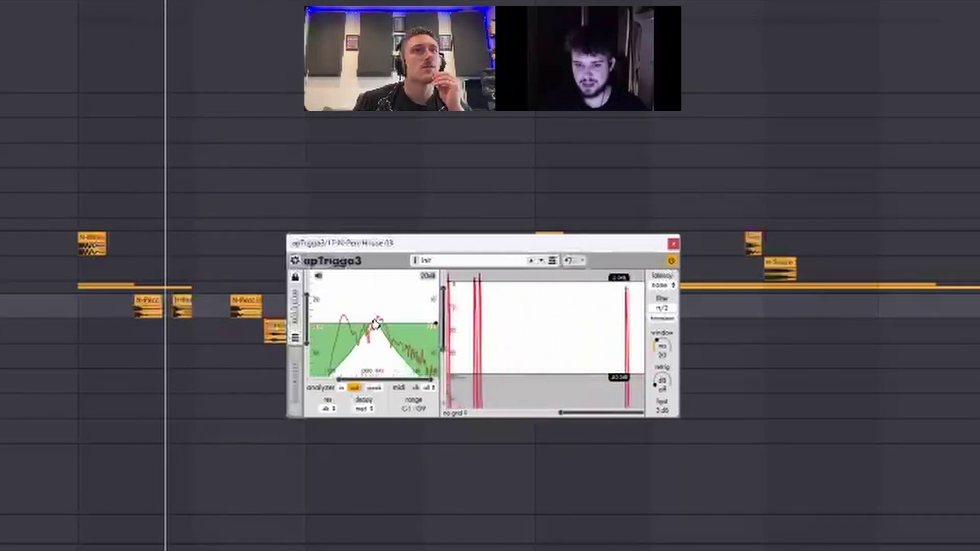
{"action": "scroll", "coordinate": [380, 318], "scroll_direction": "up", "scroll_amount": 2}
{"action": "left_click_drag", "start_coordinate": [380, 318], "coordinate": [393, 320]}
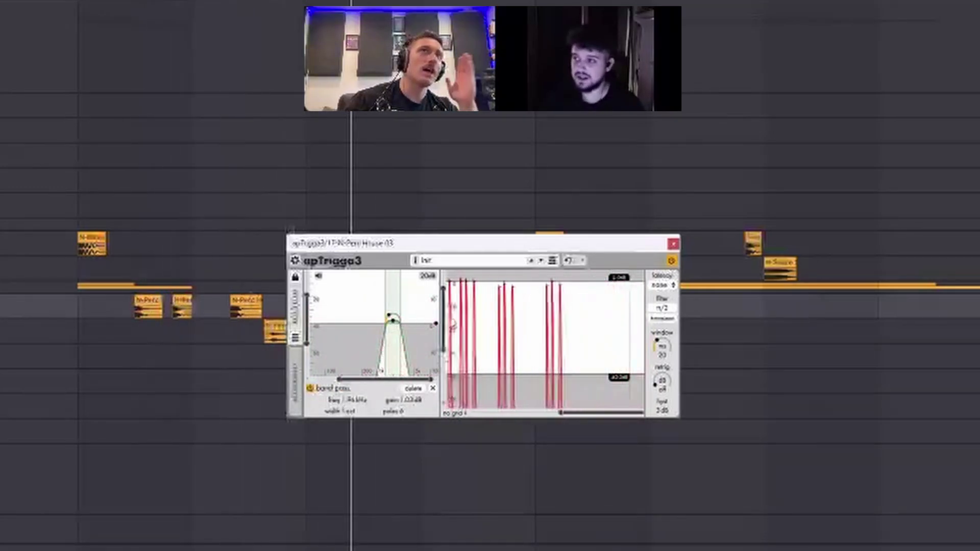
Return to the instrument layers, play the pattern, and examine the N-Bass Zap 01 waveform and the lower synth layer's envelope
{"action": "left_click", "coordinate": [296, 381]}
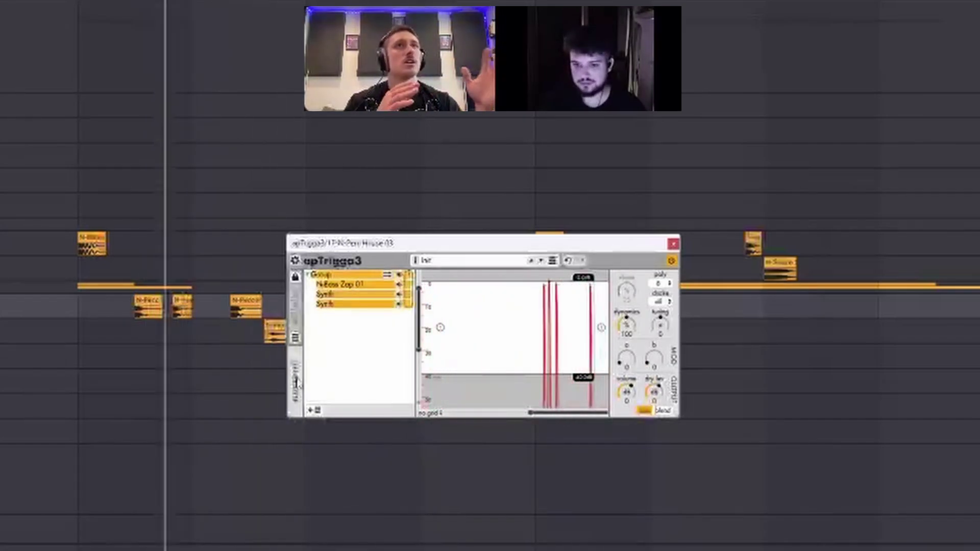
{"action": "left_click", "coordinate": [346, 277]}
{"action": "left_click", "coordinate": [350, 286]}
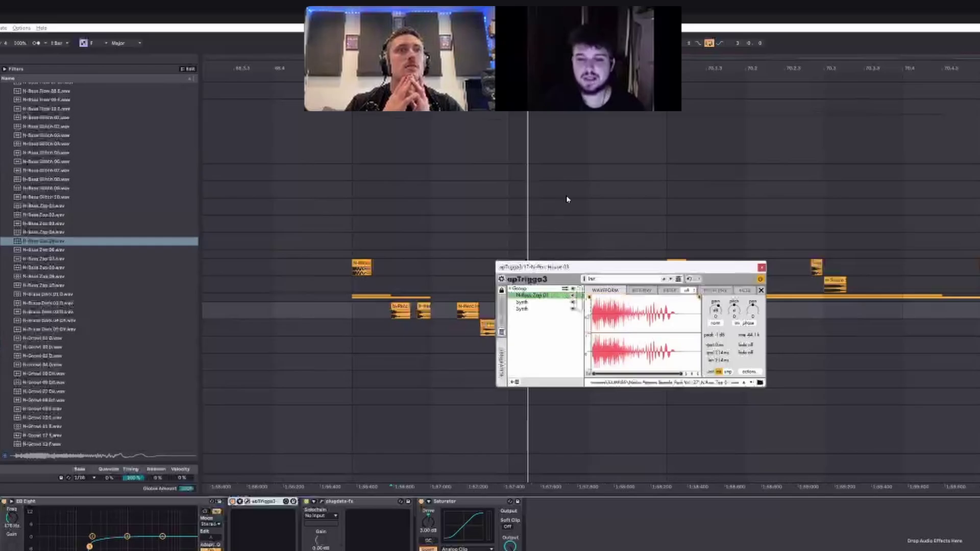
{"action": "key", "text": "space"}
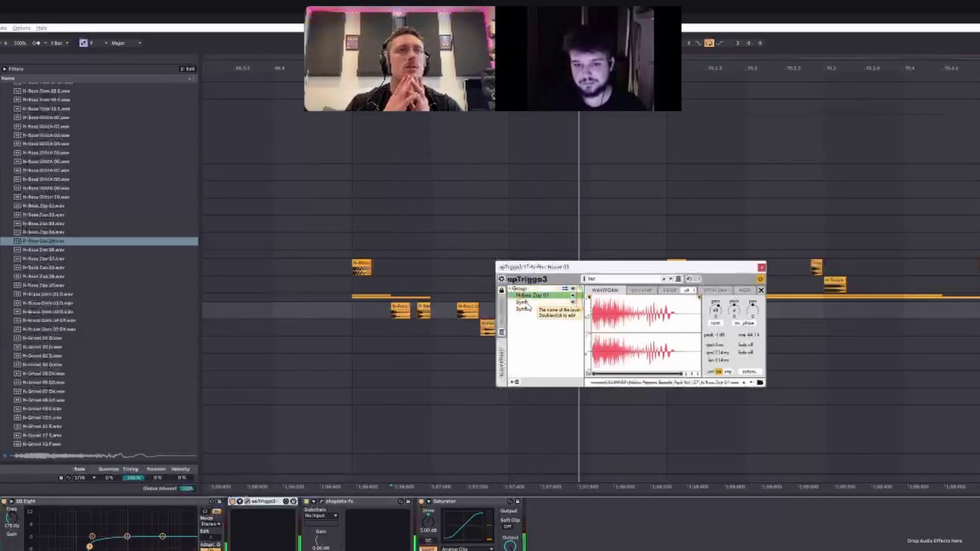
{"action": "left_click", "coordinate": [528, 305]}
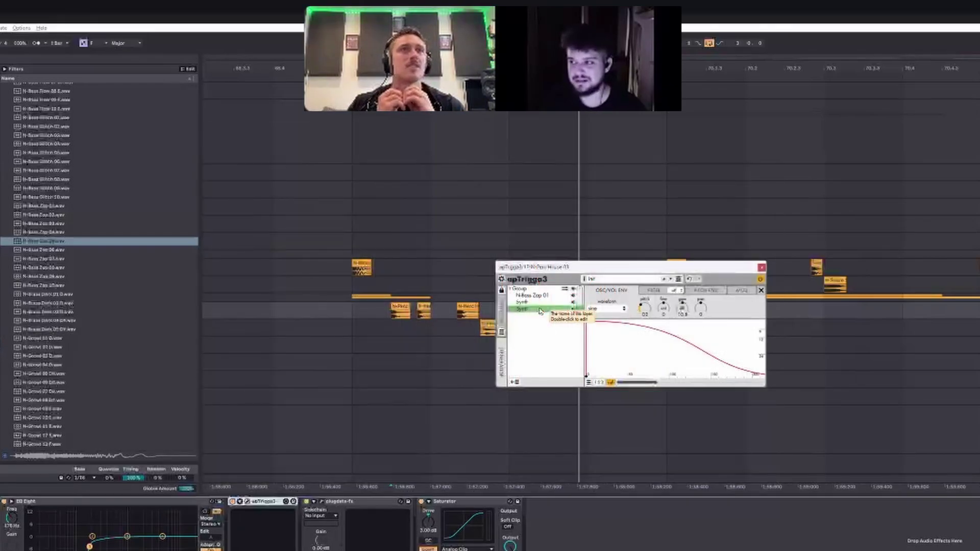
Examine the volume envelope, filter, pitch envelope and modulation pages of the N-Bass Zap 01 layer and the upper synth layer's oscillator
{"action": "left_click", "coordinate": [533, 295]}
{"action": "left_click", "coordinate": [640, 290]}
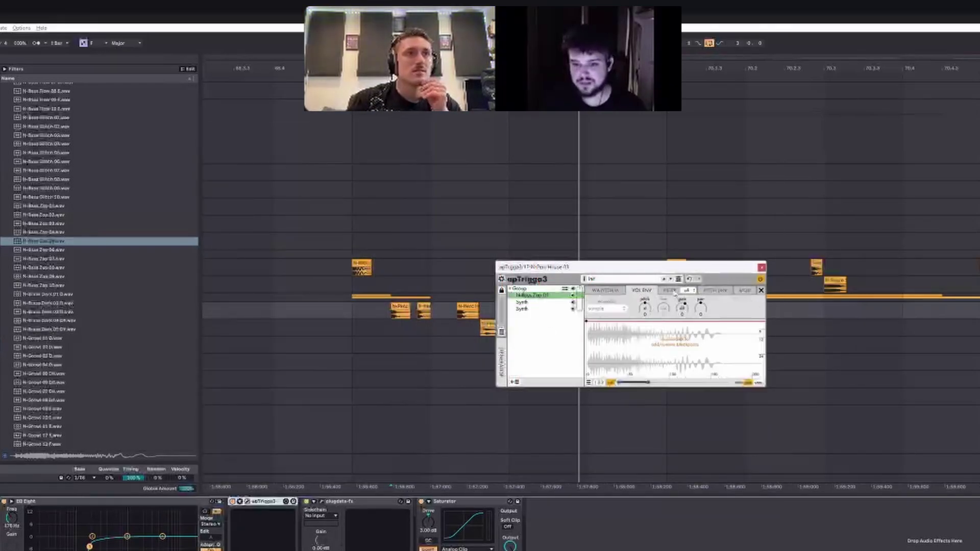
{"action": "left_click", "coordinate": [672, 291]}
{"action": "left_click", "coordinate": [674, 291]}
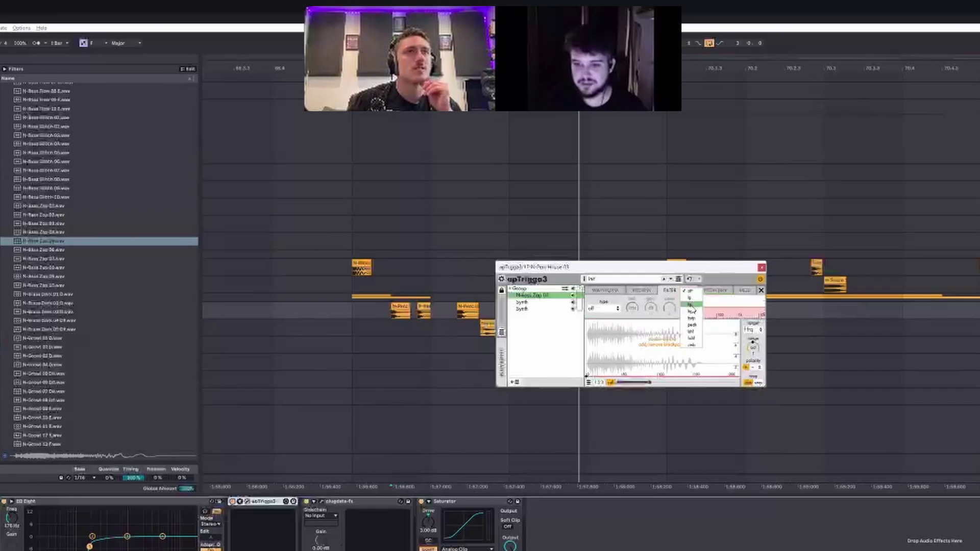
{"action": "left_click", "coordinate": [665, 290]}
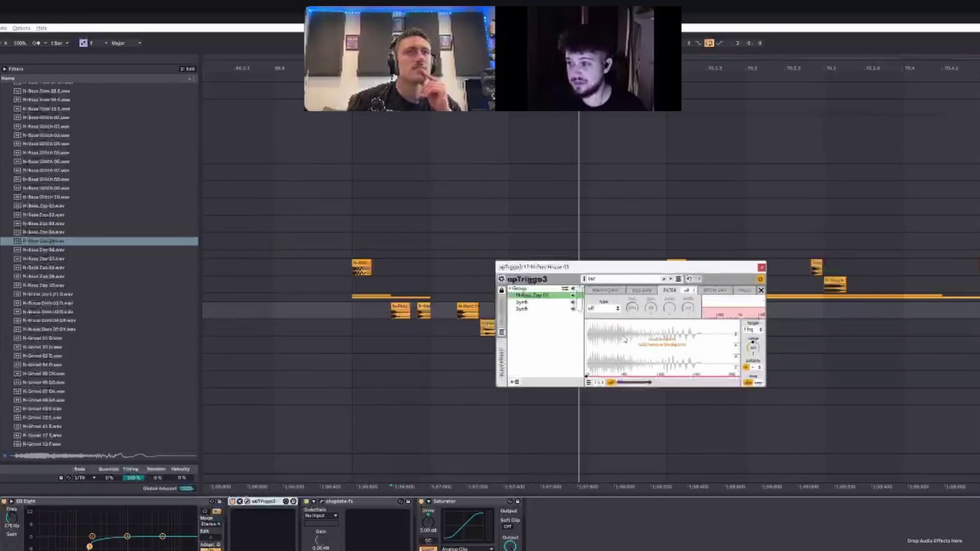
{"action": "left_click", "coordinate": [716, 291]}
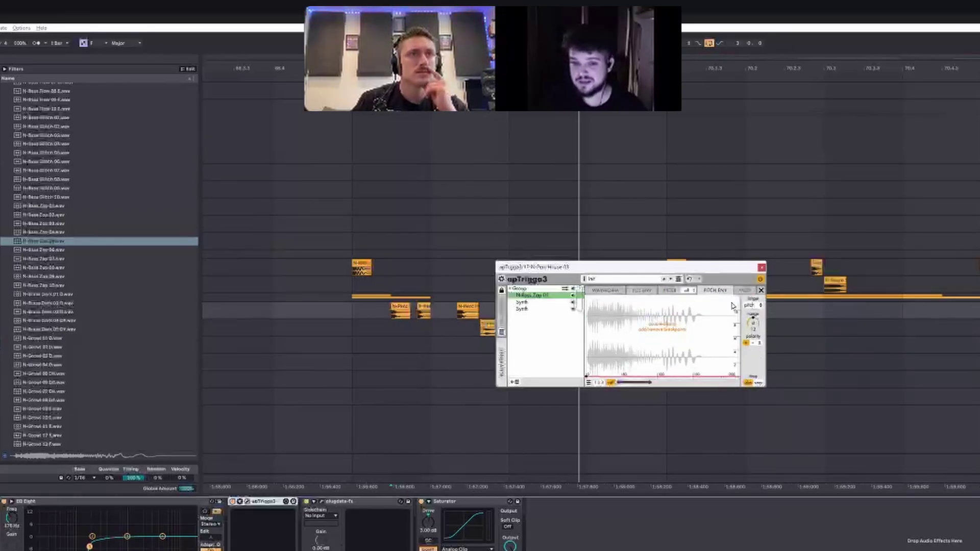
{"action": "left_click", "coordinate": [745, 290]}
{"action": "left_click", "coordinate": [597, 289]}
{"action": "left_click", "coordinate": [519, 303]}
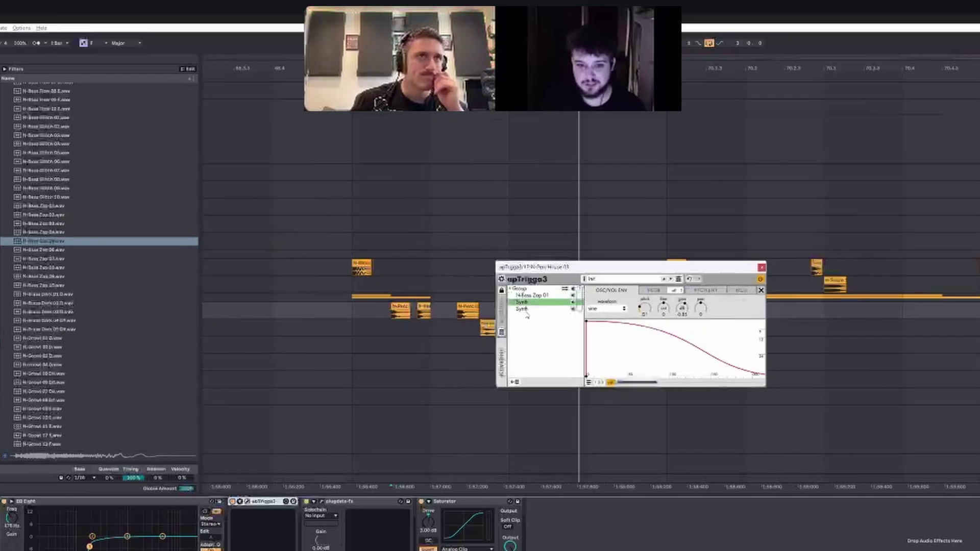
{"action": "left_click", "coordinate": [529, 322]}
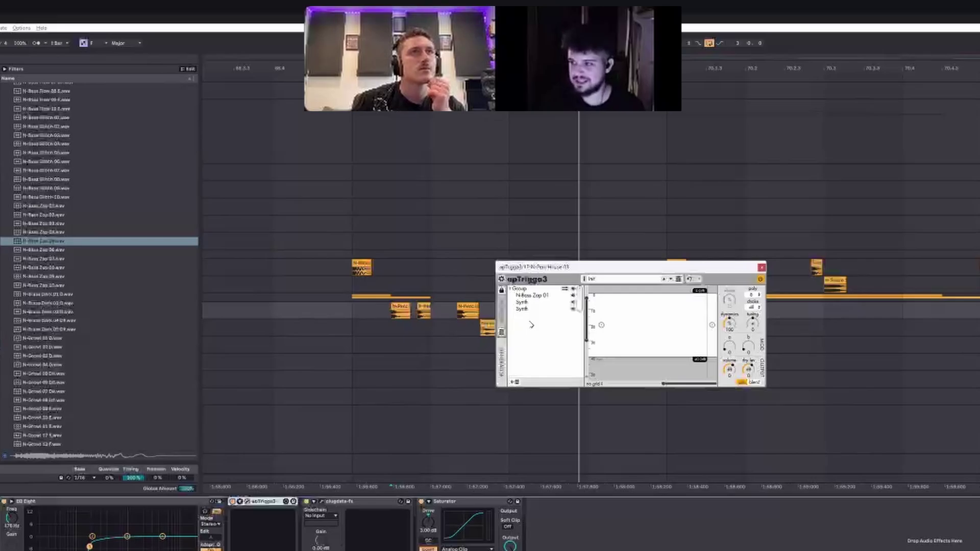
{"action": "right_click", "coordinate": [541, 336]}
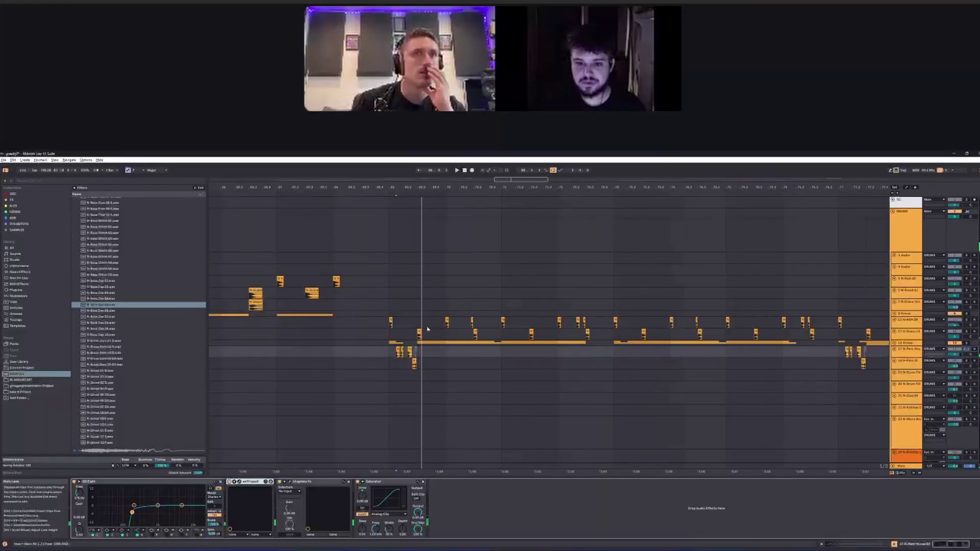
Open apTrigga3 on the snare track in the drum section and display its N-Snare Punch Layer 05 waveform
{"action": "scroll", "coordinate": [471, 342], "scroll_direction": "down", "scroll_amount": 5}
{"action": "scroll", "coordinate": [472, 332], "scroll_direction": "up", "scroll_amount": 4}
{"action": "scroll", "coordinate": [430, 306], "scroll_direction": "up", "scroll_amount": 5}
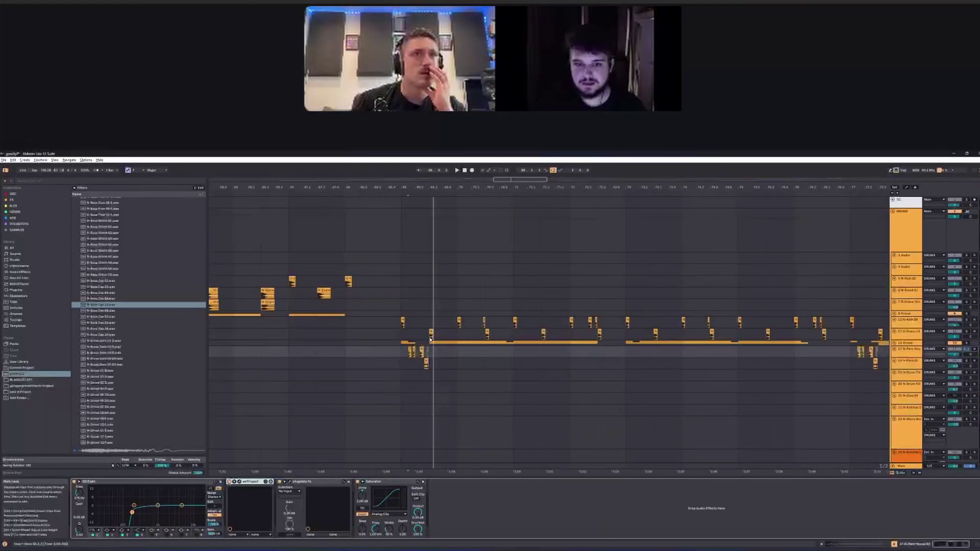
{"action": "left_click", "coordinate": [430, 337]}
{"action": "left_click", "coordinate": [966, 332]}
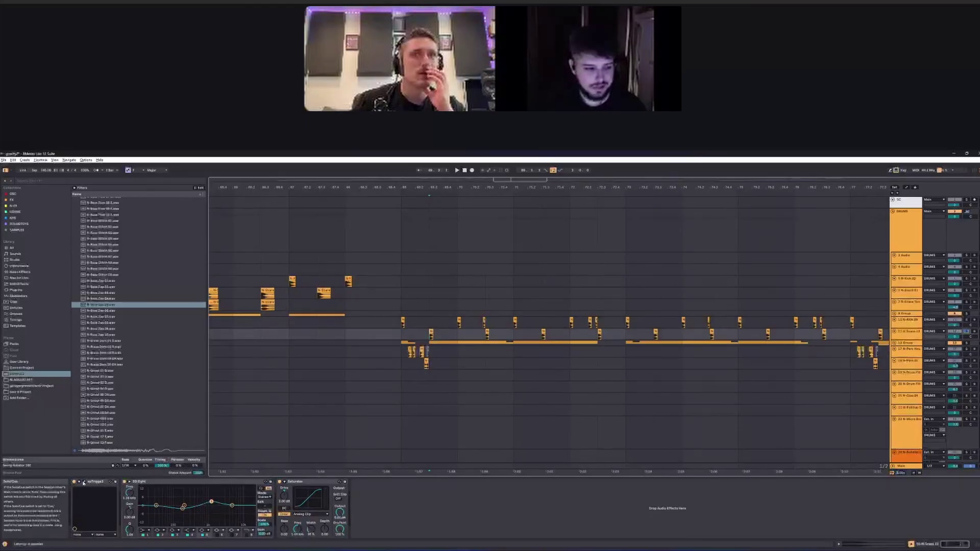
{"action": "left_click", "coordinate": [83, 482]}
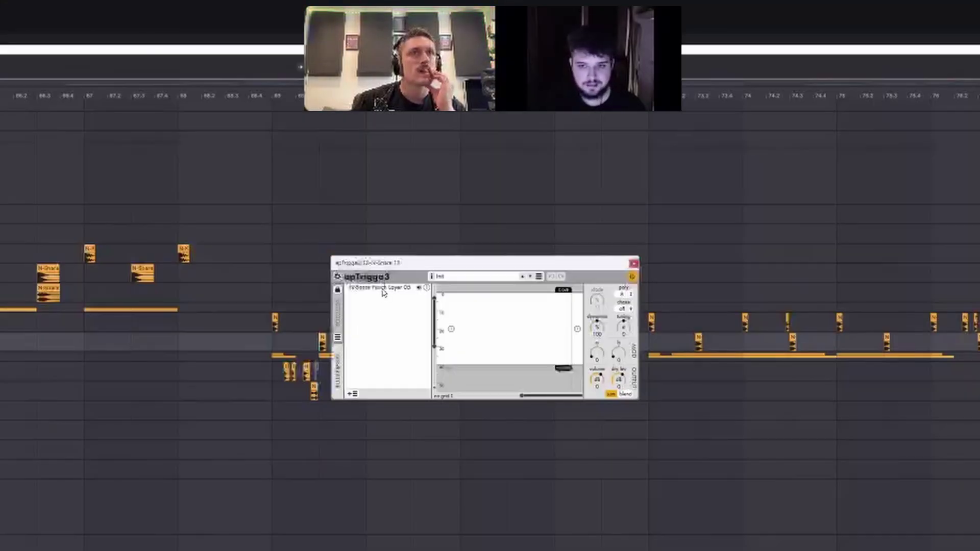
{"action": "left_click", "coordinate": [383, 289]}
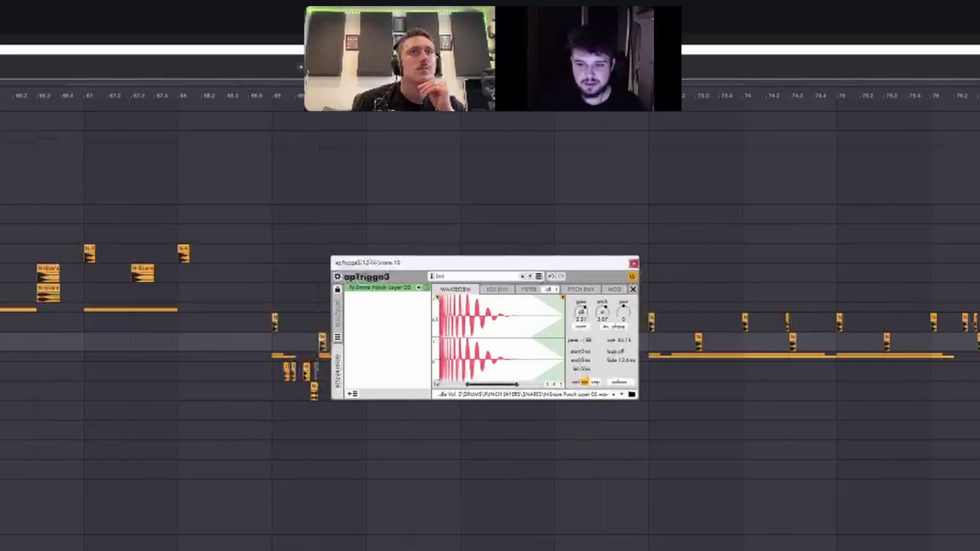
Exaggerate the snare punch layer's gain during playback, bring it back down, and close the plugin window
{"action": "key", "text": "space"}
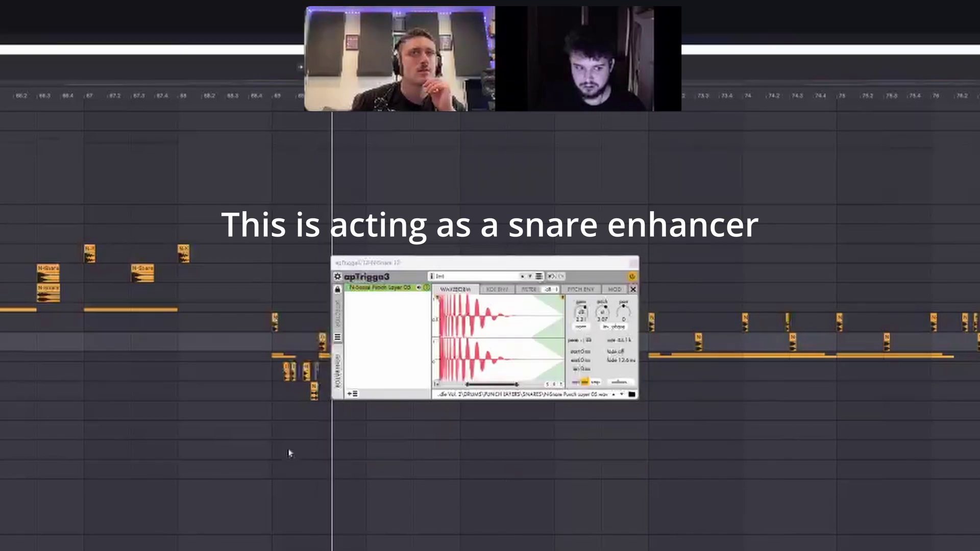
{"action": "left_click_drag", "start_coordinate": [581, 313], "coordinate": [587, 290]}
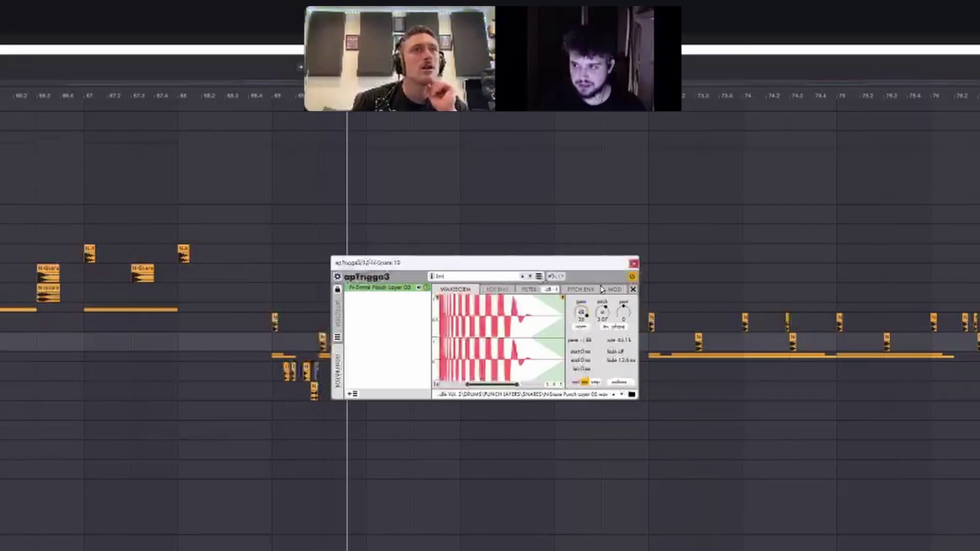
{"action": "left_click_drag", "start_coordinate": [601, 290], "coordinate": [585, 326]}
{"action": "left_click", "coordinate": [226, 446]}
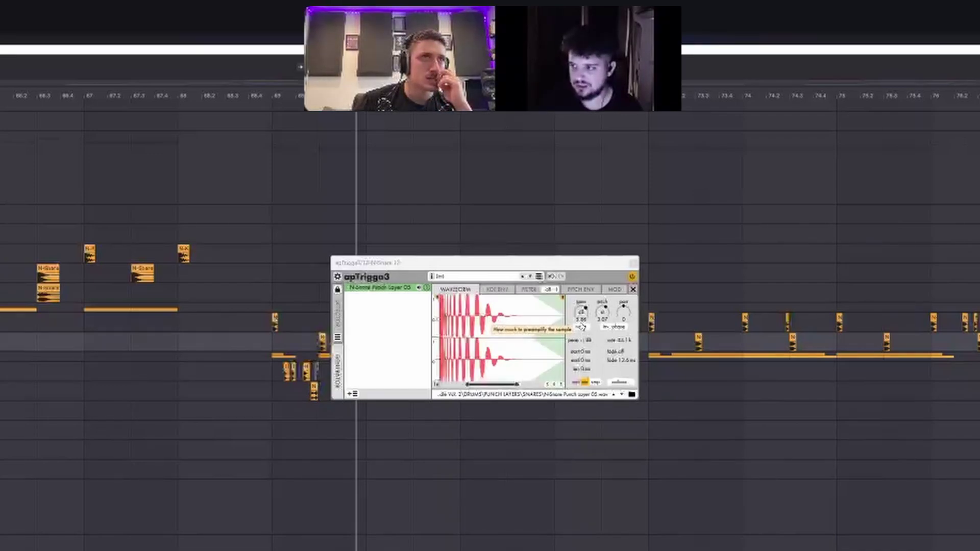
{"action": "left_click", "coordinate": [634, 263]}
Examine the drum group's sidechain devices and the percussion track's effect chain, and look through the drum tracks below
{"action": "left_click", "coordinate": [448, 337]}
{"action": "scroll", "coordinate": [449, 337], "scroll_direction": "left", "scroll_amount": 1}
{"action": "left_click", "coordinate": [467, 342]}
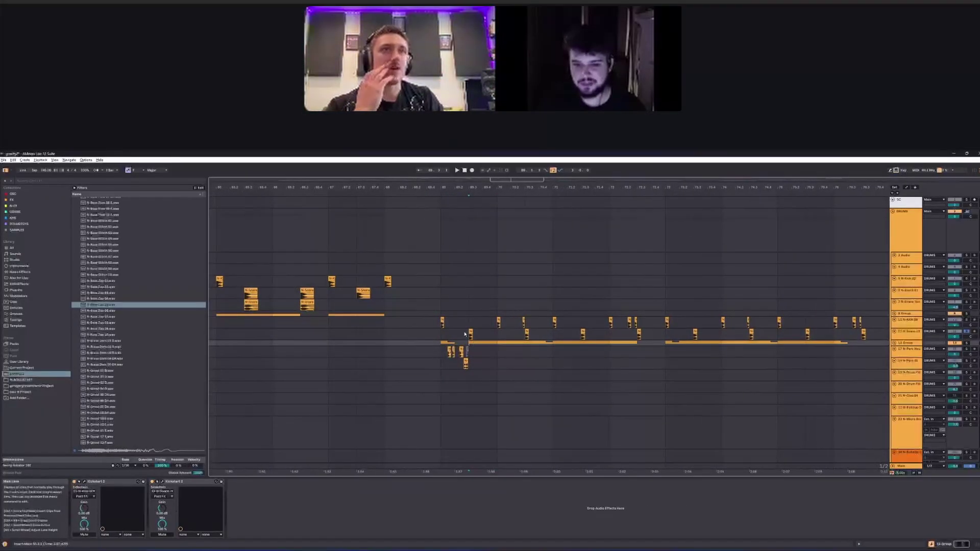
{"action": "left_click", "coordinate": [435, 334]}
{"action": "scroll", "coordinate": [479, 359], "scroll_direction": "down", "scroll_amount": 4}
{"action": "left_click", "coordinate": [445, 298]}
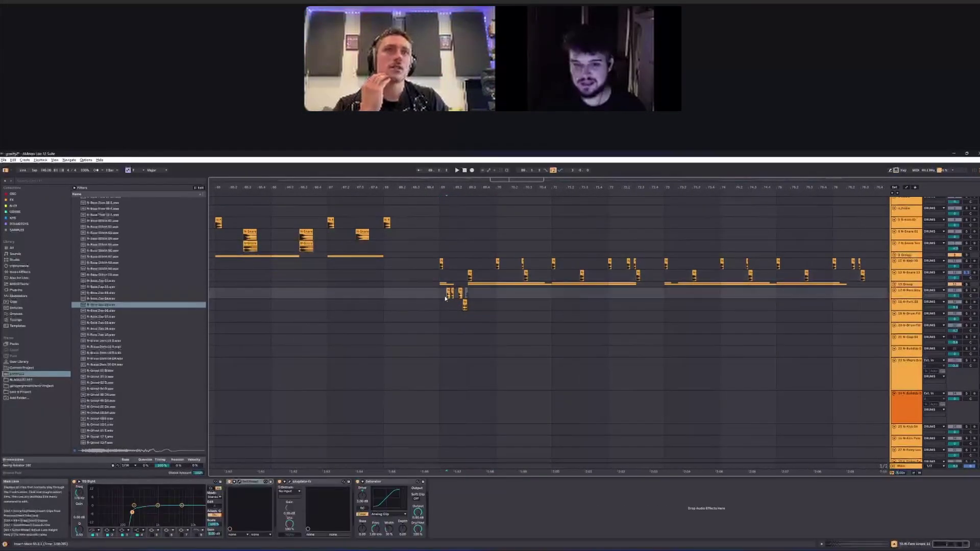
{"action": "scroll", "coordinate": [470, 307], "scroll_direction": "down", "scroll_amount": 12}
{"action": "scroll", "coordinate": [468, 290], "scroll_direction": "right", "scroll_amount": 2}
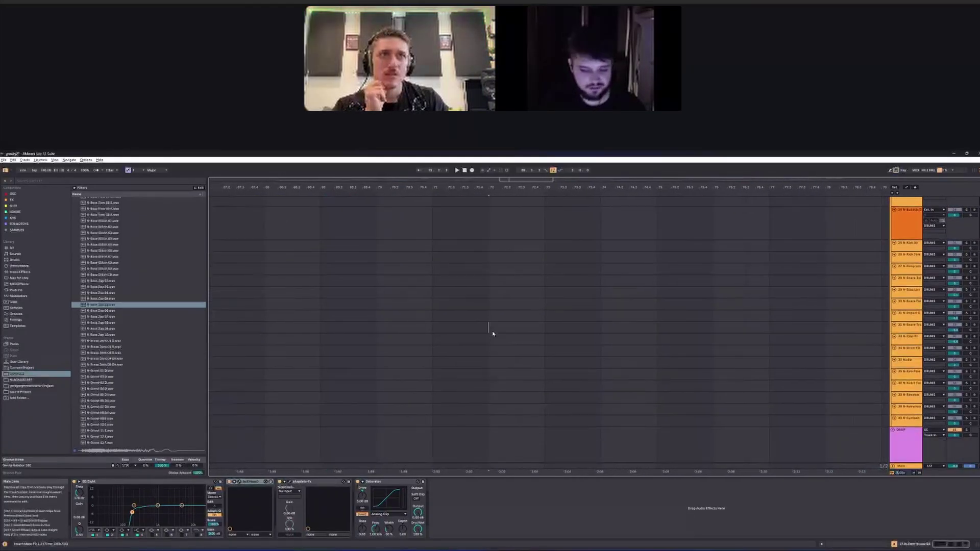
Look over the whole arrangement and examine the device chains of the instrument tracks in the intro and break group
{"action": "left_click", "coordinate": [492, 330]}
{"action": "scroll", "coordinate": [490, 357], "scroll_direction": "up", "scroll_amount": 14}
{"action": "scroll", "coordinate": [487, 406], "scroll_direction": "down", "scroll_amount": 8}
{"action": "left_click", "coordinate": [487, 405]}
{"action": "scroll", "coordinate": [488, 405], "scroll_direction": "down", "scroll_amount": 3}
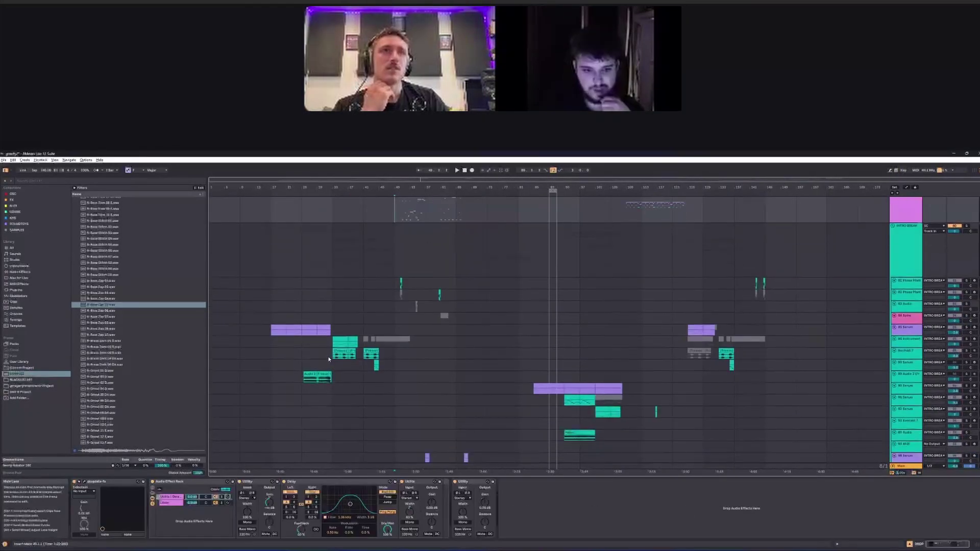
{"action": "left_click", "coordinate": [329, 356]}
{"action": "left_click", "coordinate": [333, 346]}
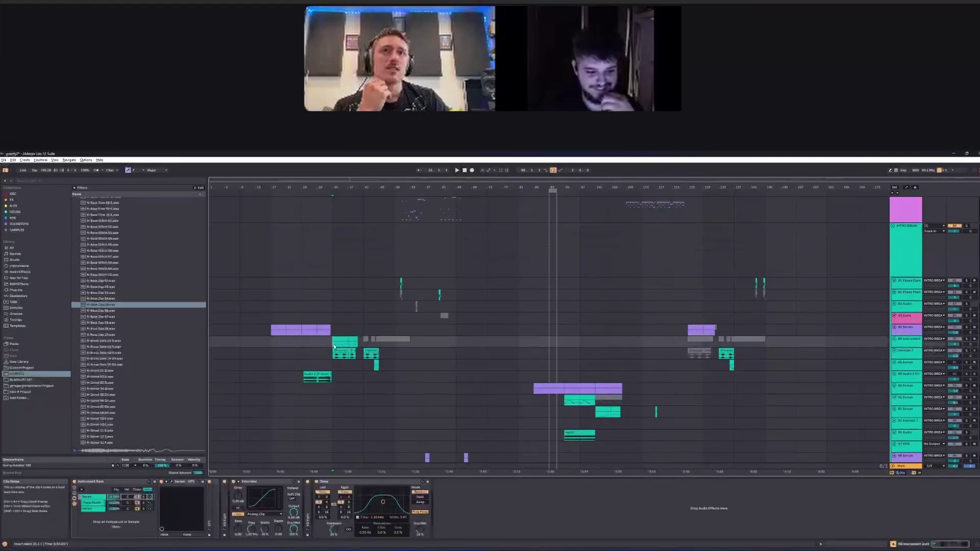
{"action": "scroll", "coordinate": [454, 338], "scroll_direction": "down", "scroll_amount": 10}
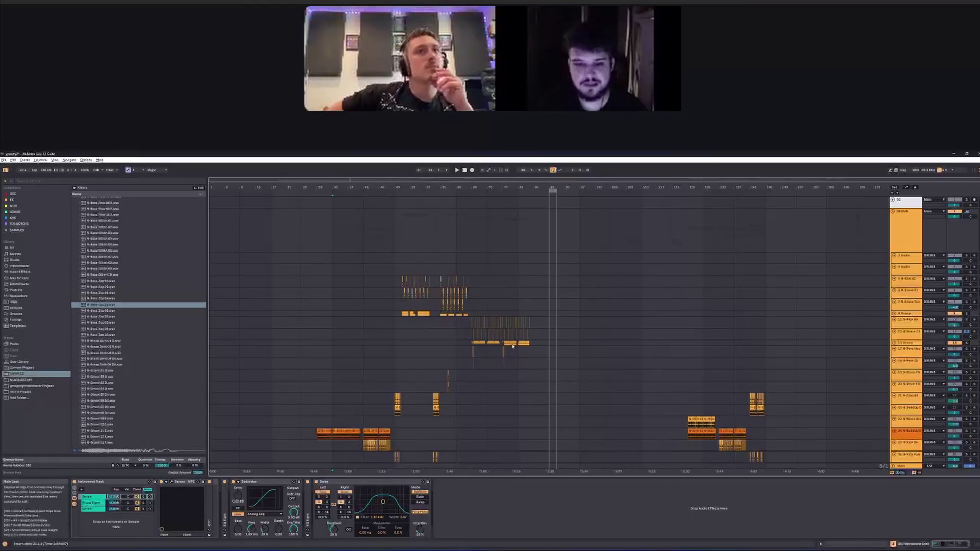
Look through the drum clips and the lower tracks, and collapse the intro and break group
{"action": "scroll", "coordinate": [513, 347], "scroll_direction": "up", "scroll_amount": 5}
{"action": "left_click_drag", "start_coordinate": [512, 346], "coordinate": [637, 347]}
{"action": "left_click", "coordinate": [392, 342]}
{"action": "left_click_drag", "start_coordinate": [437, 321], "coordinate": [457, 262]}
{"action": "scroll", "coordinate": [459, 327], "scroll_direction": "down", "scroll_amount": 10}
{"action": "scroll", "coordinate": [838, 368], "scroll_direction": "down", "scroll_amount": 3}
{"action": "left_click", "coordinate": [893, 315]}
{"action": "scroll", "coordinate": [468, 352], "scroll_direction": "down", "scroll_amount": 6}
Play the clip on the pink Serum track and delete the plugin directly after Serum in its chain
{"action": "left_click", "coordinate": [552, 401]}
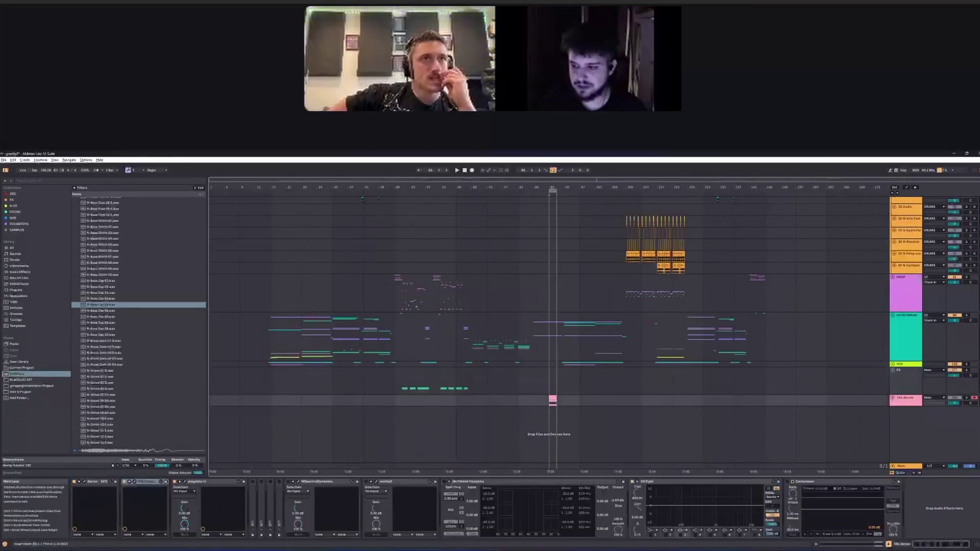
{"action": "key", "text": "space"}
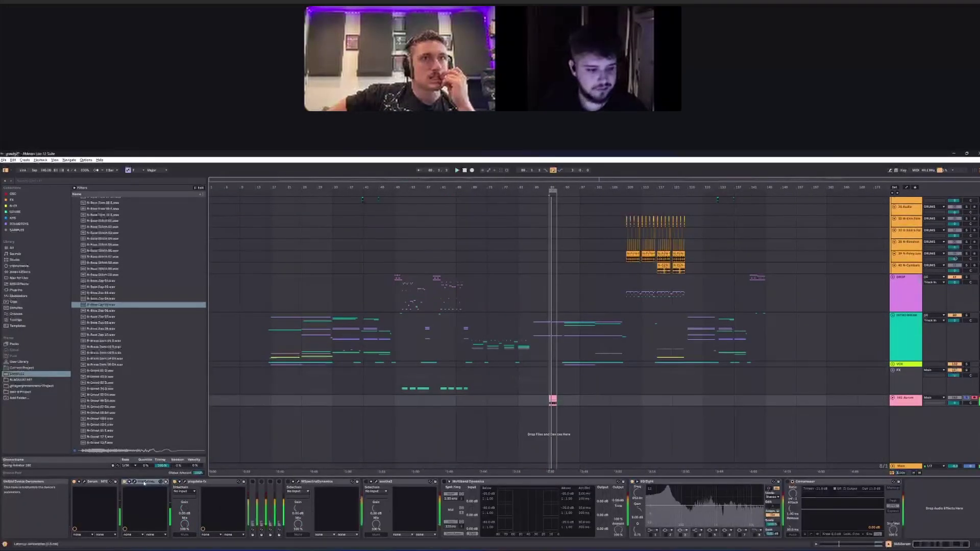
{"action": "left_click", "coordinate": [145, 482]}
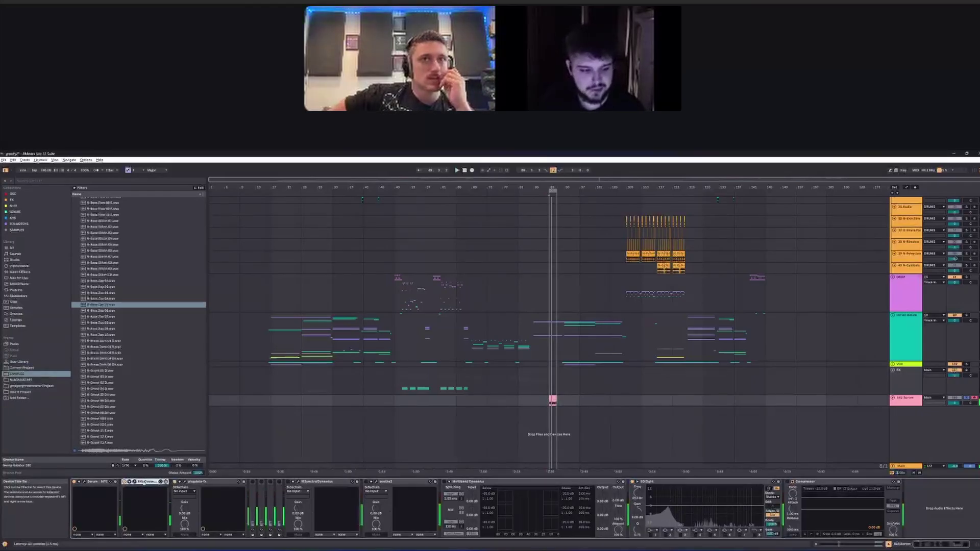
{"action": "key", "text": "Delete"}
Add plugdata-fx to the Serum track from the FX collection and load the N-PHASE SHIFT.pd patch
{"action": "left_click", "coordinate": [12, 201]}
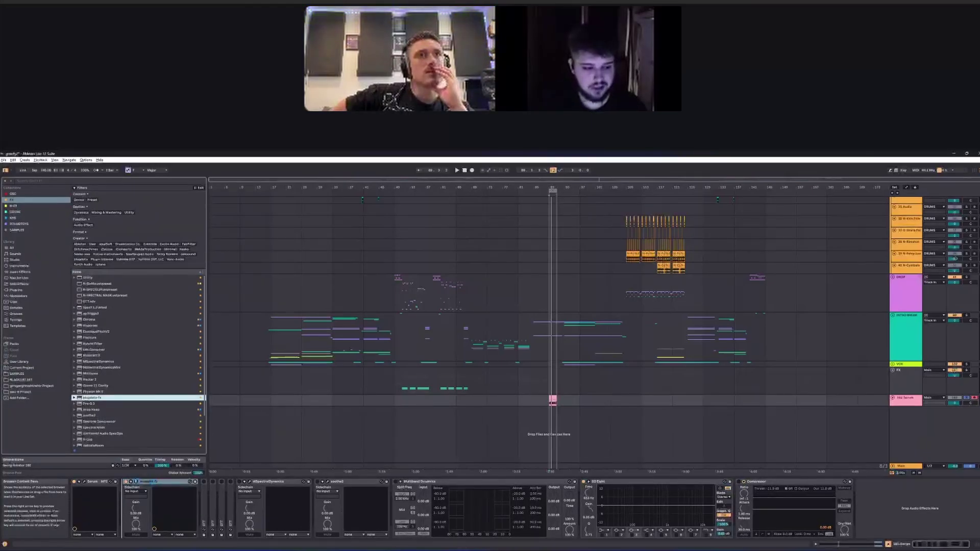
{"action": "double_click", "coordinate": [91, 398]}
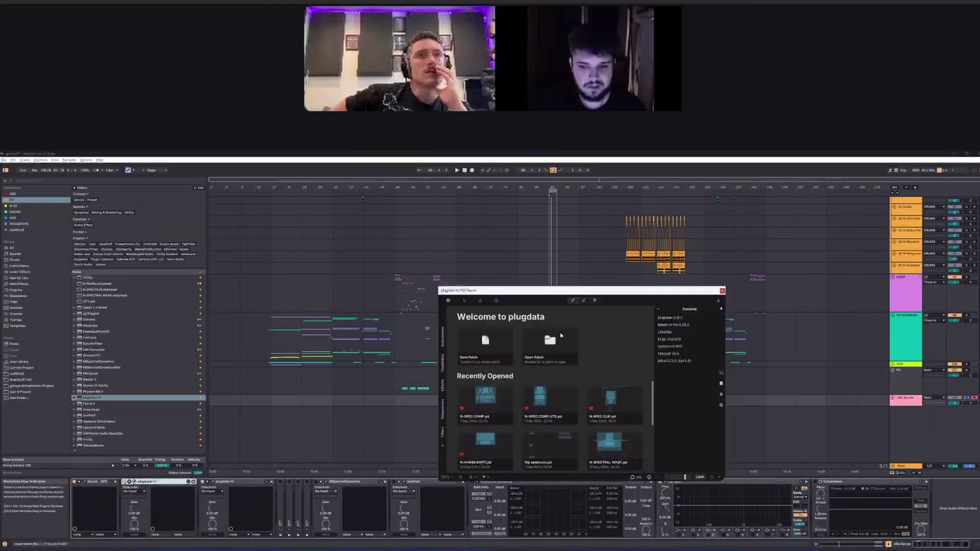
{"action": "left_click", "coordinate": [488, 442]}
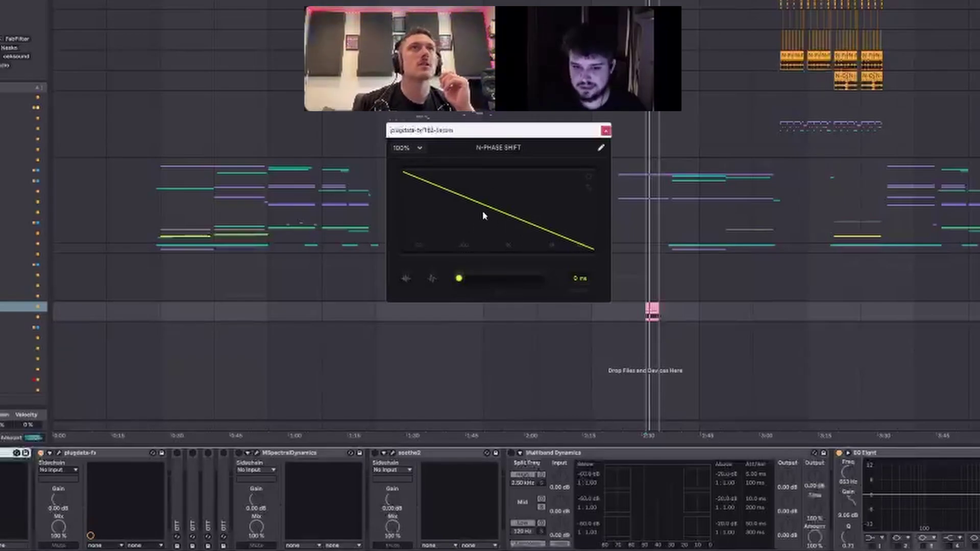
While the Serum clip plays, flip the N-PHASE SHIFT curve to a rising line and raise its slider to just past halfway
{"action": "left_click", "coordinate": [645, 313]}
{"action": "key", "text": "space"}
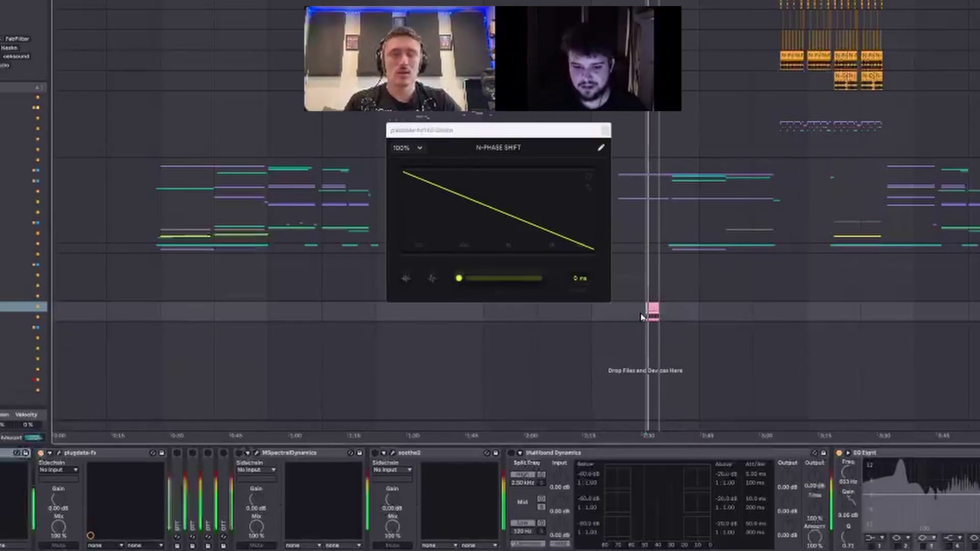
{"action": "mouse_move", "coordinate": [472, 282]}
{"action": "left_mouse_down"}
{"action": "mouse_move", "coordinate": [581, 285]}
{"action": "mouse_move", "coordinate": [470, 289]}
{"action": "left_mouse_up"}
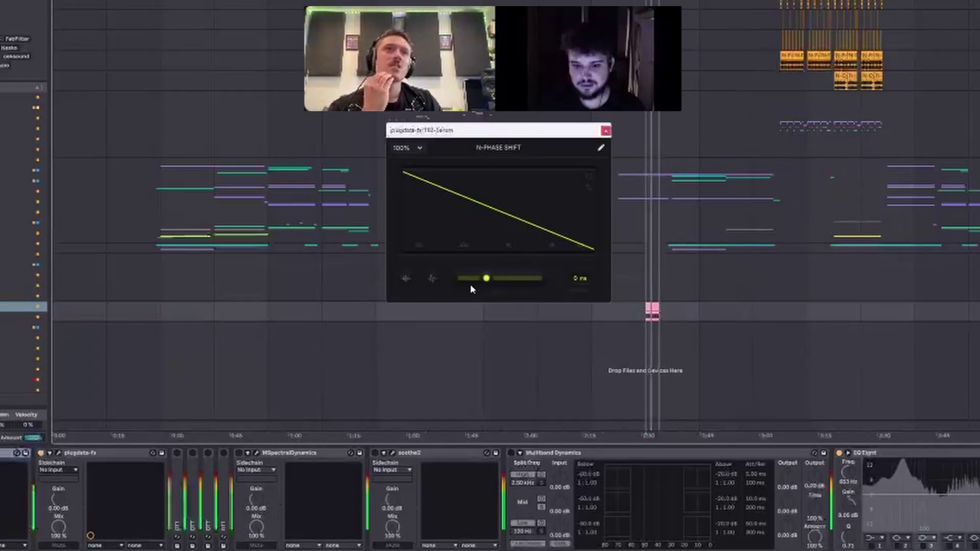
{"action": "left_click", "coordinate": [589, 188]}
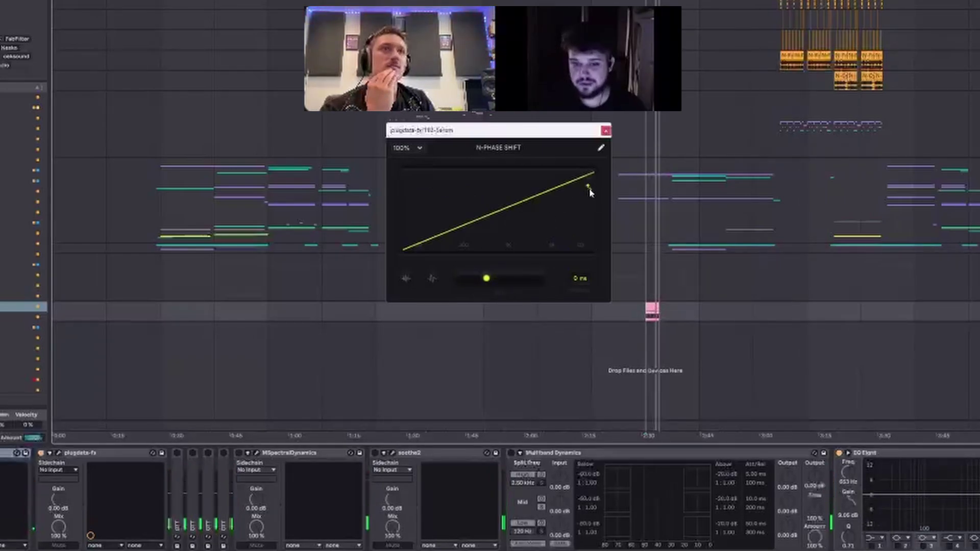
{"action": "mouse_move", "coordinate": [487, 278]}
{"action": "left_mouse_down"}
{"action": "mouse_move", "coordinate": [540, 281]}
{"action": "mouse_move", "coordinate": [486, 281]}
{"action": "mouse_move", "coordinate": [506, 280]}
{"action": "left_mouse_up"}
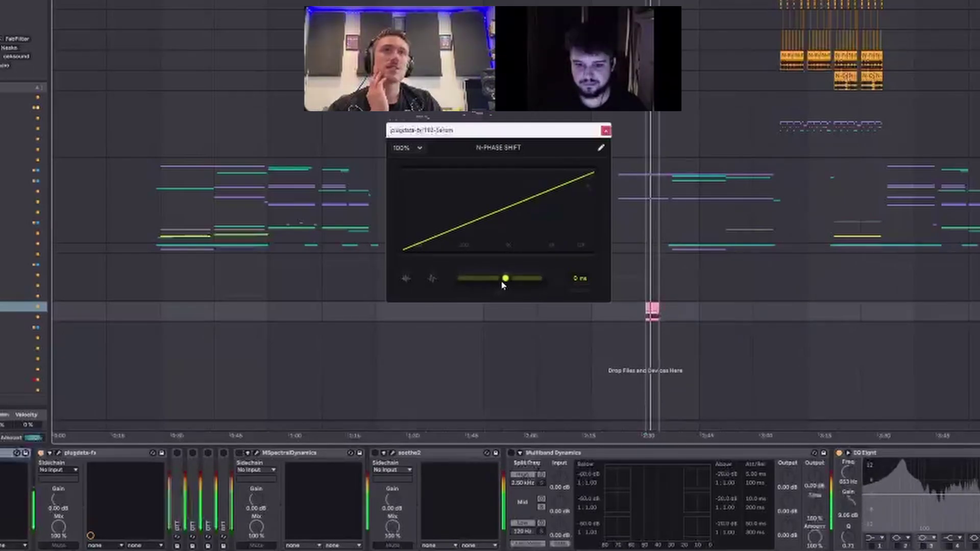
Draw a jagged, generally descending freehand curve in N-PHASE SHIFT and set its slider to about the midpoint
{"action": "left_click", "coordinate": [589, 186]}
{"action": "left_click_drag", "start_coordinate": [404, 178], "coordinate": [624, 266]}
{"action": "mouse_move", "coordinate": [444, 228]}
{"action": "left_mouse_down"}
{"action": "mouse_move", "coordinate": [543, 237]}
{"action": "mouse_move", "coordinate": [484, 182]}
{"action": "mouse_move", "coordinate": [574, 205]}
{"action": "mouse_move", "coordinate": [552, 237]}
{"action": "mouse_move", "coordinate": [439, 222]}
{"action": "left_mouse_up"}
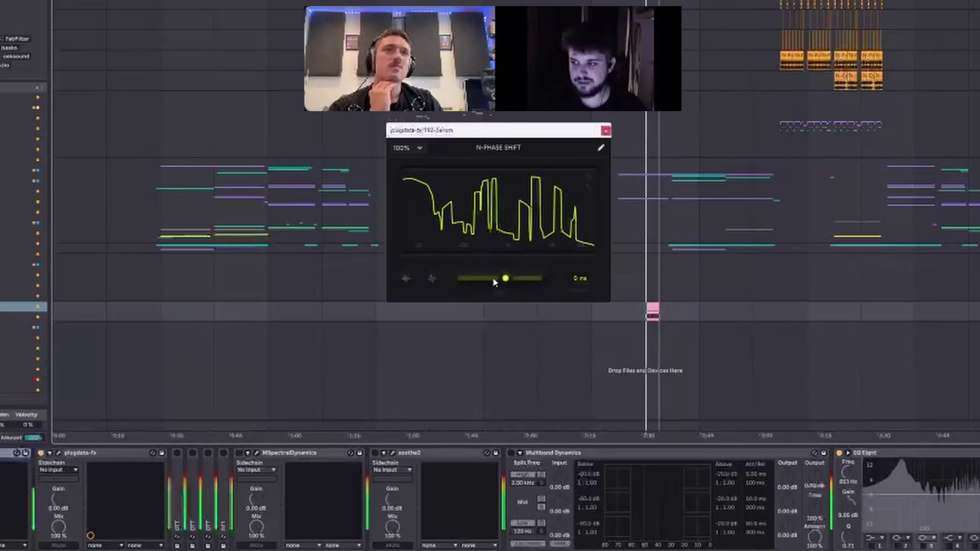
{"action": "left_click_drag", "start_coordinate": [511, 280], "coordinate": [501, 285]}
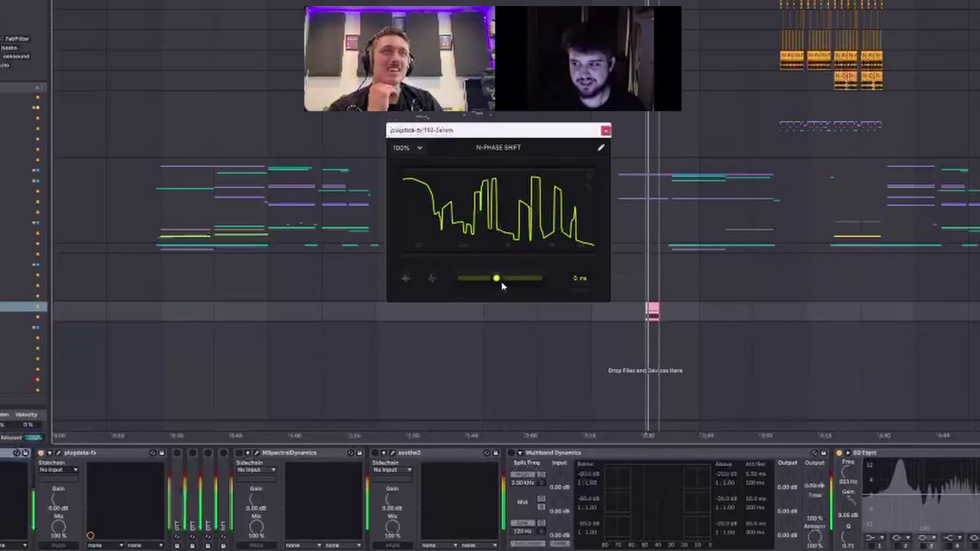
Generate several noisy random curves in N-PHASE SHIFT while listening to the Serum clip, and stop playback
{"action": "left_click", "coordinate": [406, 279]}
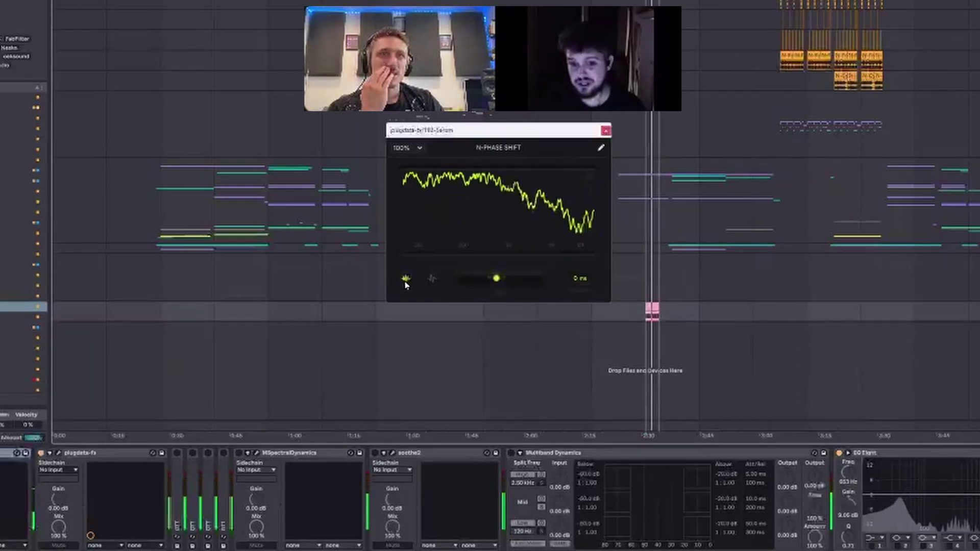
{"action": "left_click", "coordinate": [406, 281]}
{"action": "left_click", "coordinate": [406, 281]}
{"action": "left_click", "coordinate": [405, 281]}
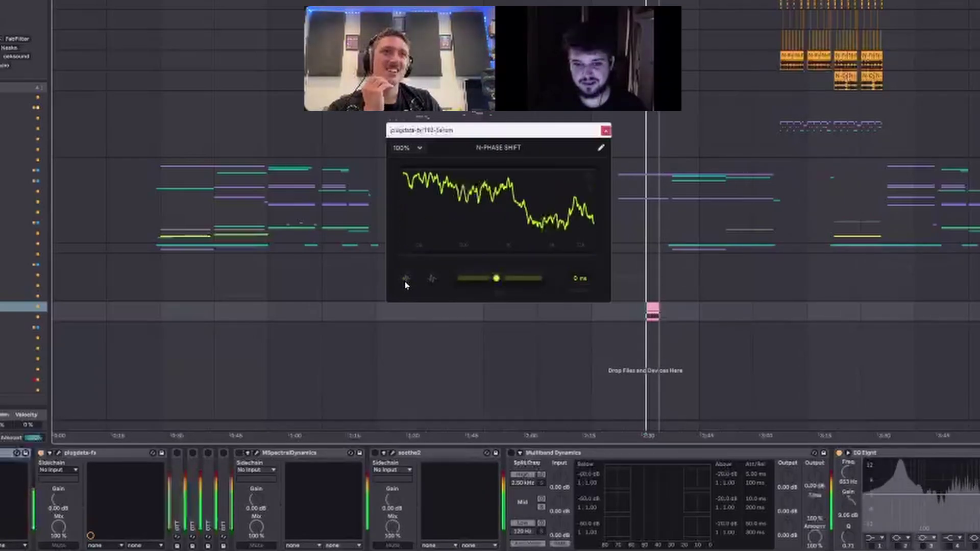
{"action": "key", "text": "space"}
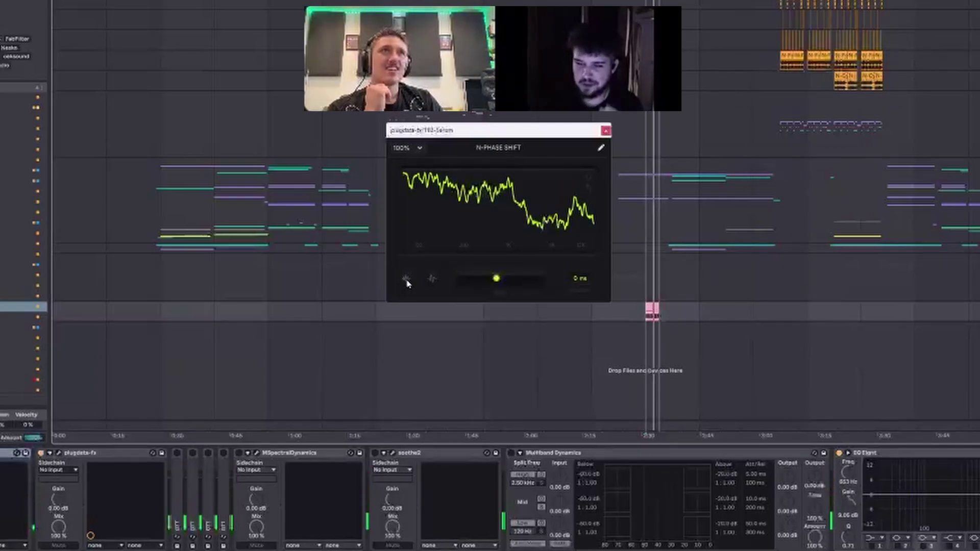
While the Serum clip plays, generate several smooth random curves in N-PHASE SHIFT, then close its window
{"action": "key", "text": "space"}
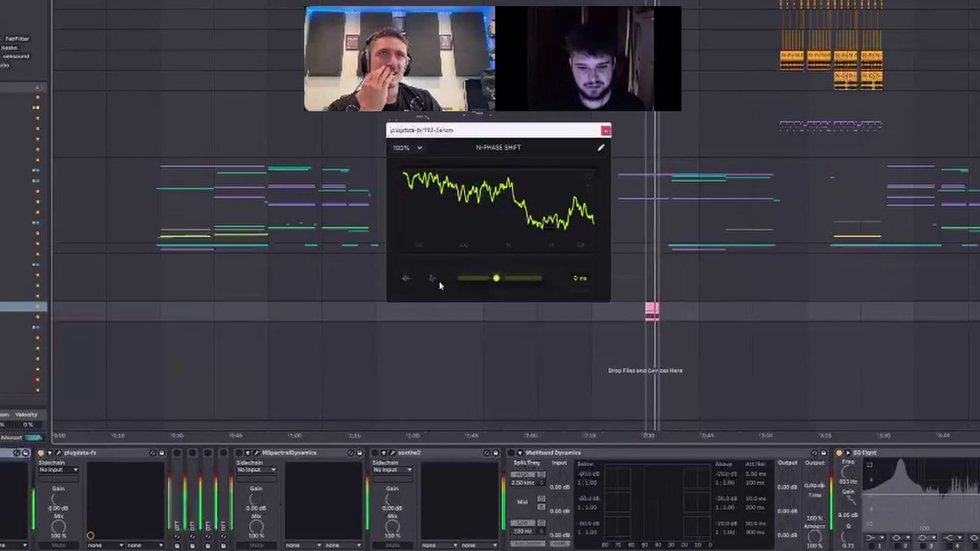
{"action": "left_click", "coordinate": [434, 279]}
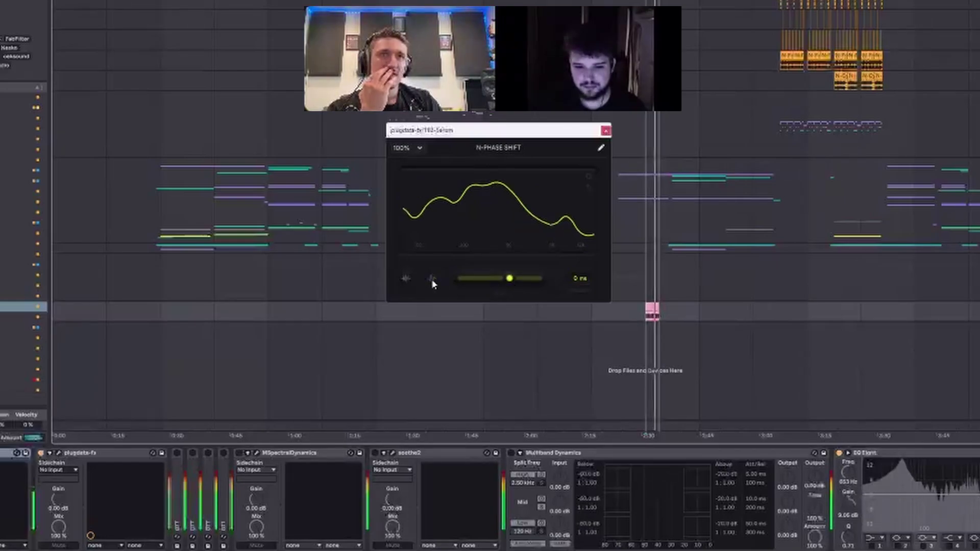
{"action": "left_click", "coordinate": [435, 278]}
{"action": "left_click", "coordinate": [436, 278]}
{"action": "left_click", "coordinate": [436, 277]}
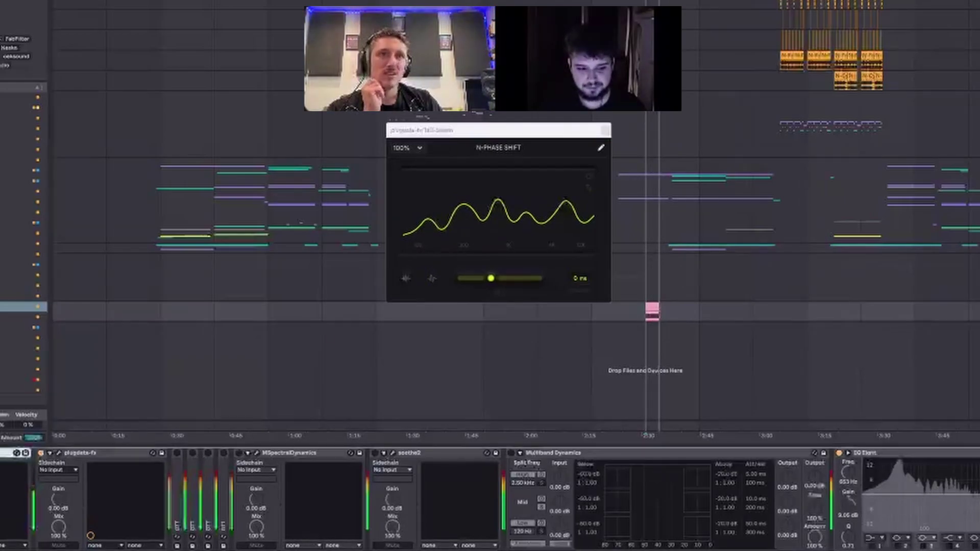
{"action": "left_click", "coordinate": [606, 130]}
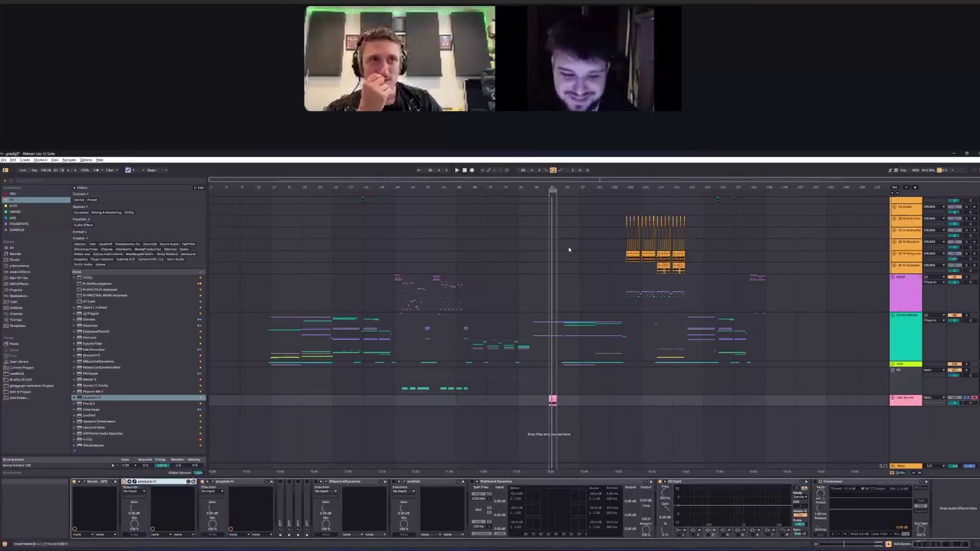
Play the arrangement from the start of the second melodic section in the DROP group and unfold that group
{"action": "scroll", "coordinate": [432, 302], "scroll_direction": "up", "scroll_amount": 4}
{"action": "left_click_drag", "start_coordinate": [341, 300], "coordinate": [468, 333]}
{"action": "left_click_drag", "start_coordinate": [452, 340], "coordinate": [307, 339]}
{"action": "left_click", "coordinate": [445, 338]}
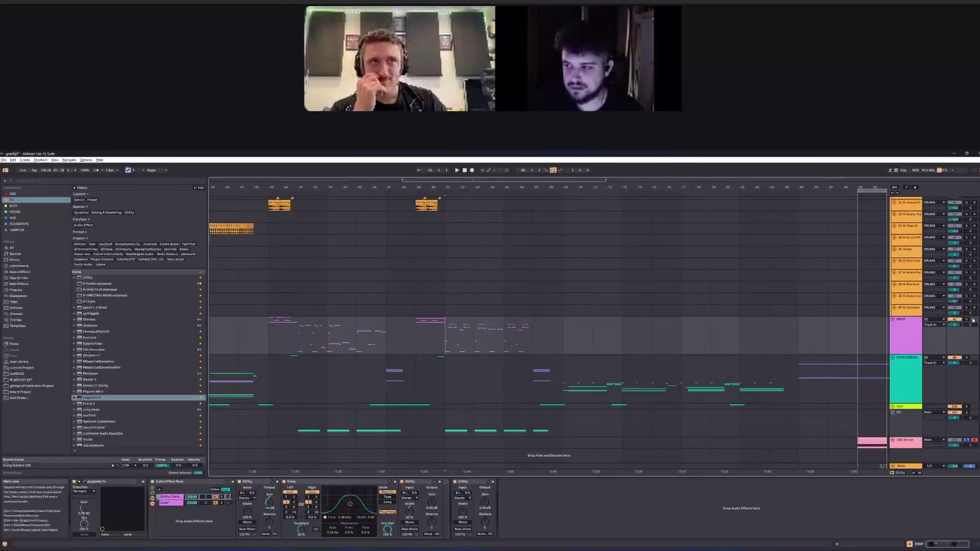
{"action": "scroll", "coordinate": [449, 339], "scroll_direction": "up", "scroll_amount": 3}
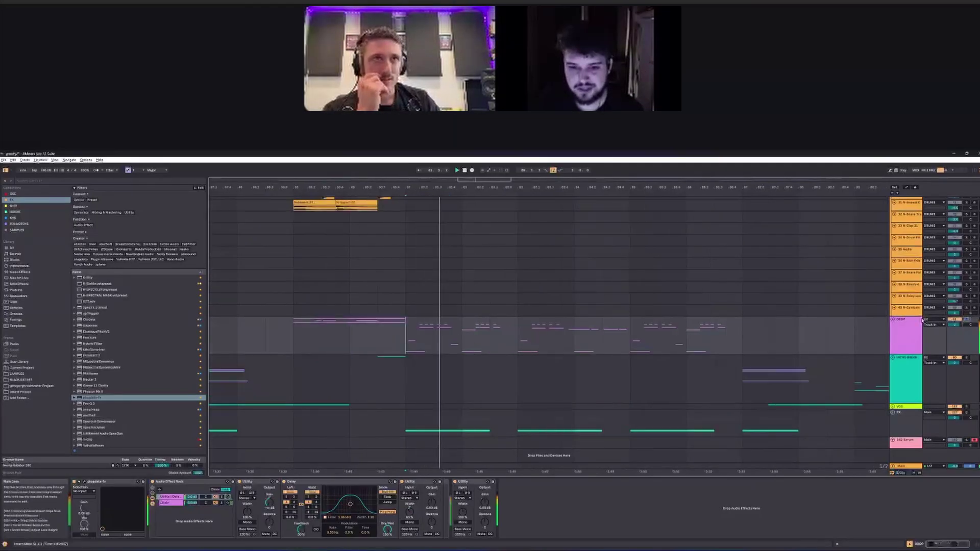
{"action": "key", "text": "u"}
{"action": "scroll", "coordinate": [481, 338], "scroll_direction": "down", "scroll_amount": 3}
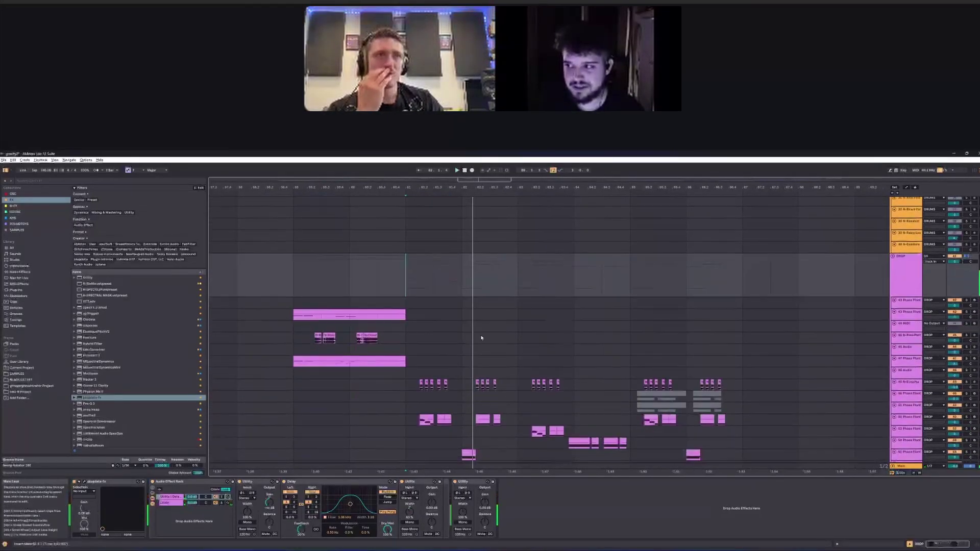
Solo the 52-Phase Plant track in the DROP group and play its clips from the first one
{"action": "left_click", "coordinate": [420, 367]}
{"action": "left_click", "coordinate": [910, 354]}
{"action": "left_click", "coordinate": [913, 366]}
{"action": "key", "text": "s"}
{"action": "key", "text": "space"}
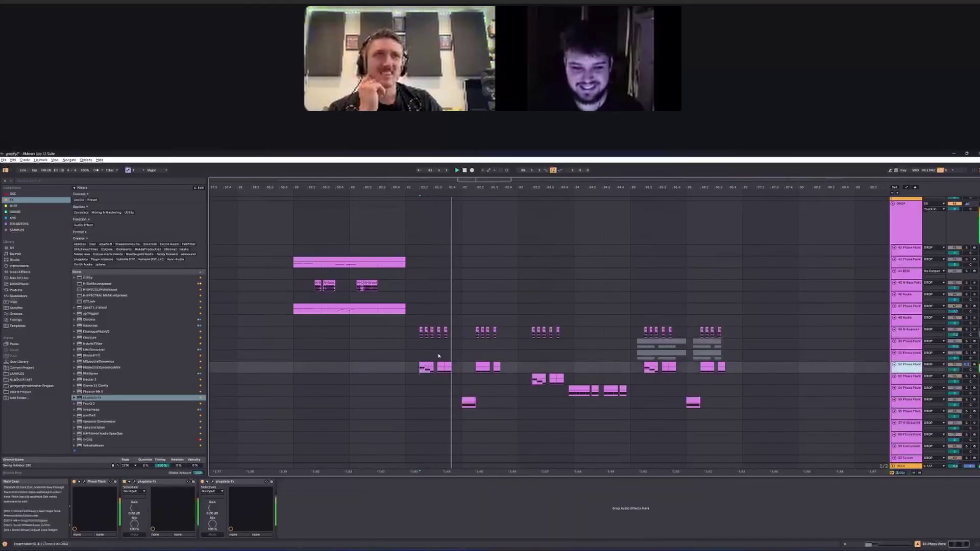
{"action": "key", "text": "space"}
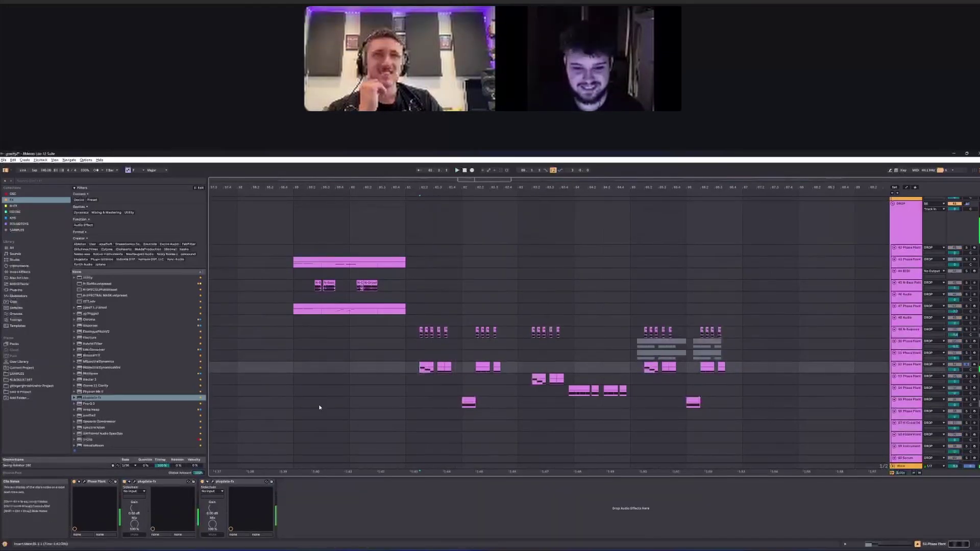
Open the Phase Plant device and both plugdata-fx devices on the soloed track, placing N-SPEC COMP beside N-PHASE SHIFT
{"action": "left_click", "coordinate": [85, 483]}
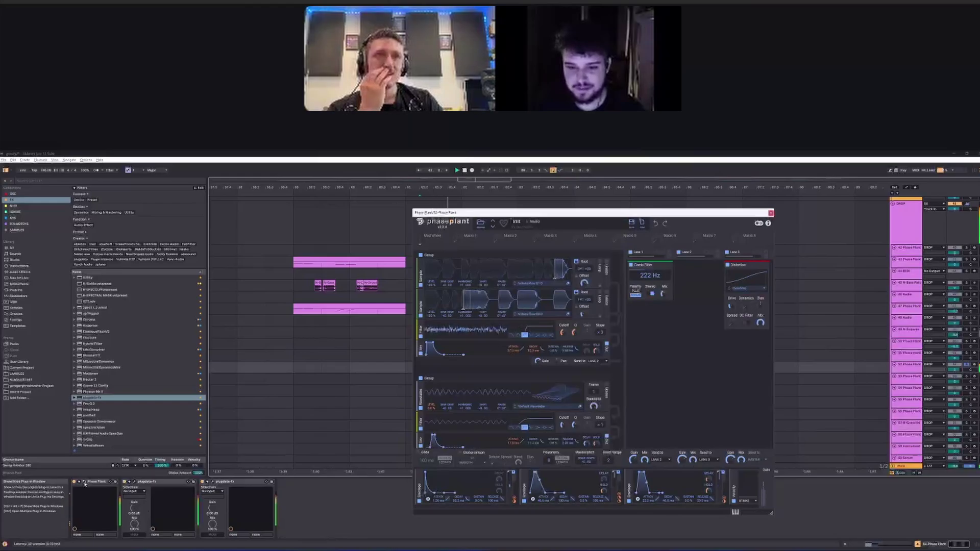
{"action": "left_click", "coordinate": [85, 482]}
{"action": "left_click", "coordinate": [134, 482]}
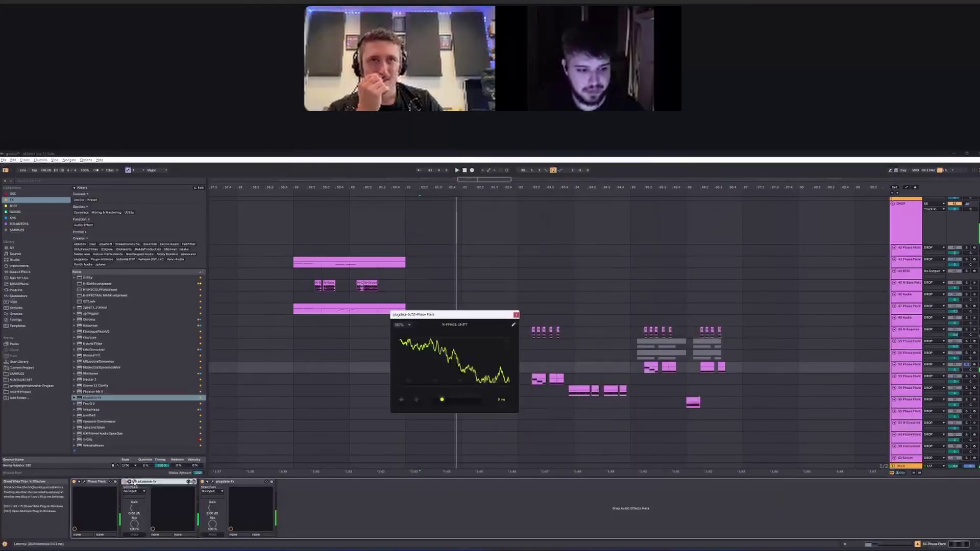
{"action": "left_click", "coordinate": [213, 482]}
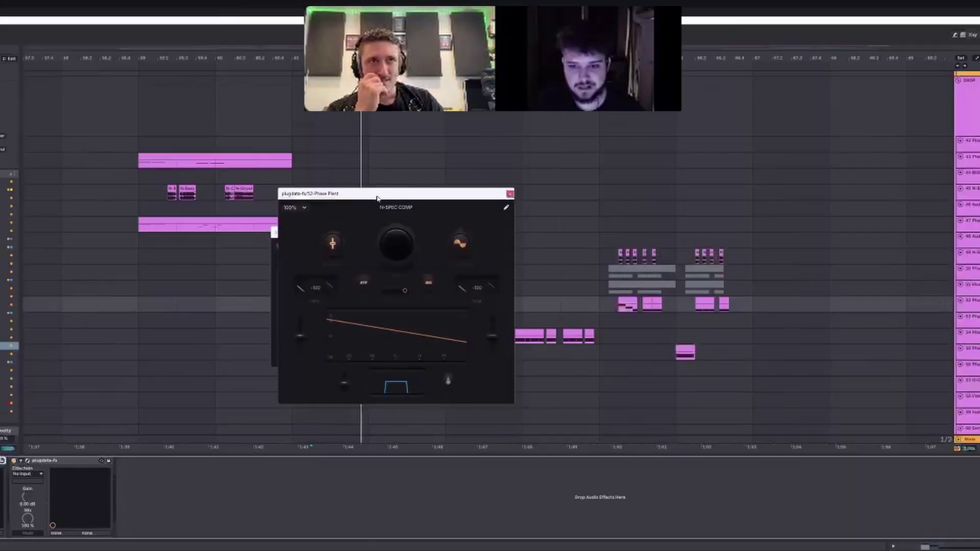
{"action": "left_click_drag", "start_coordinate": [377, 198], "coordinate": [571, 200]}
{"action": "left_click", "coordinate": [45, 464]}
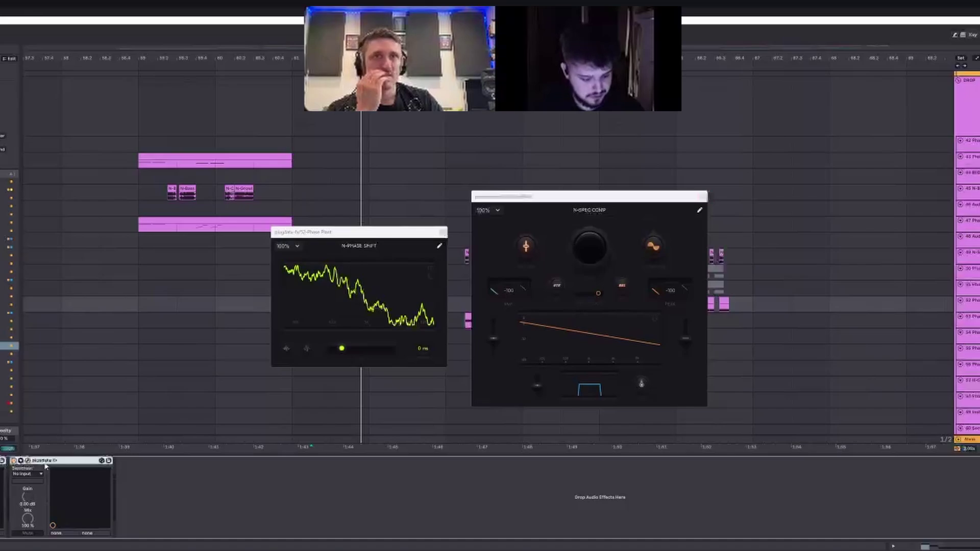
Generate noisy random curves in the Phase Plant track's N-PHASE SHIFT during playback, redraw the low end as a smooth descending curve, and close its window
{"action": "key", "text": "space"}
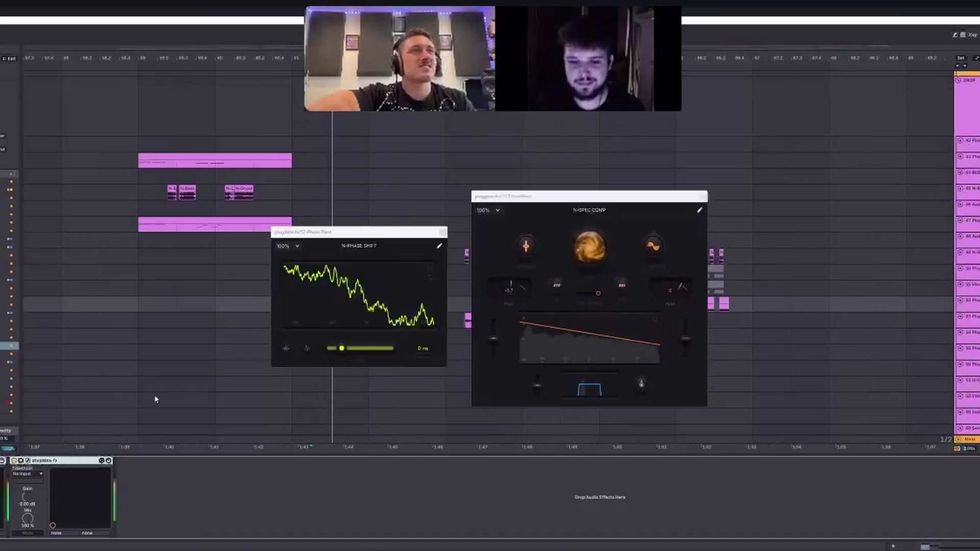
{"action": "left_click", "coordinate": [288, 350]}
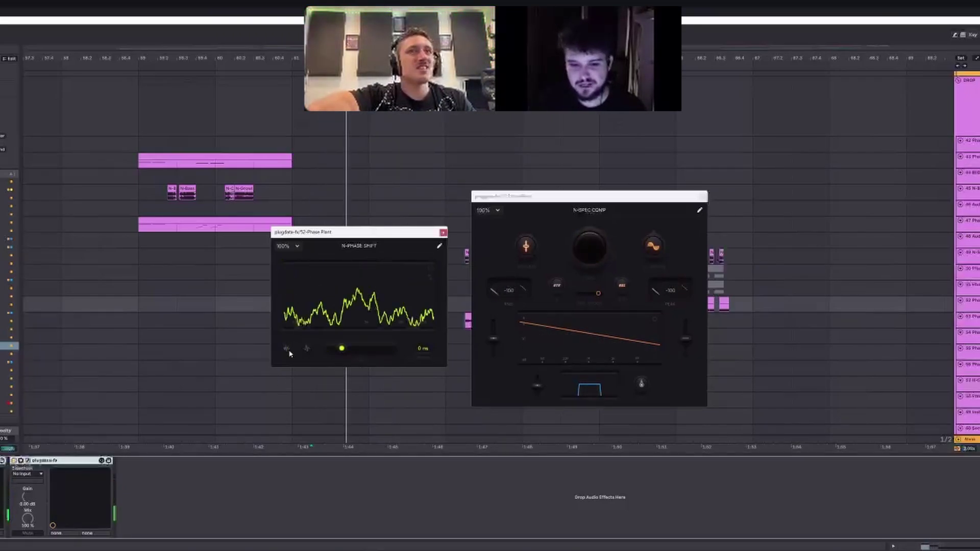
{"action": "left_click", "coordinate": [288, 352]}
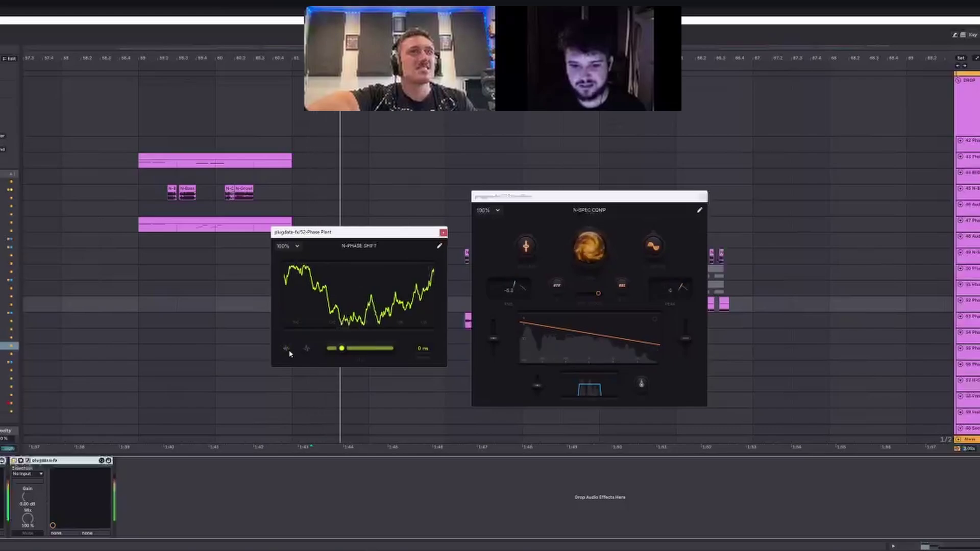
{"action": "left_click", "coordinate": [288, 351]}
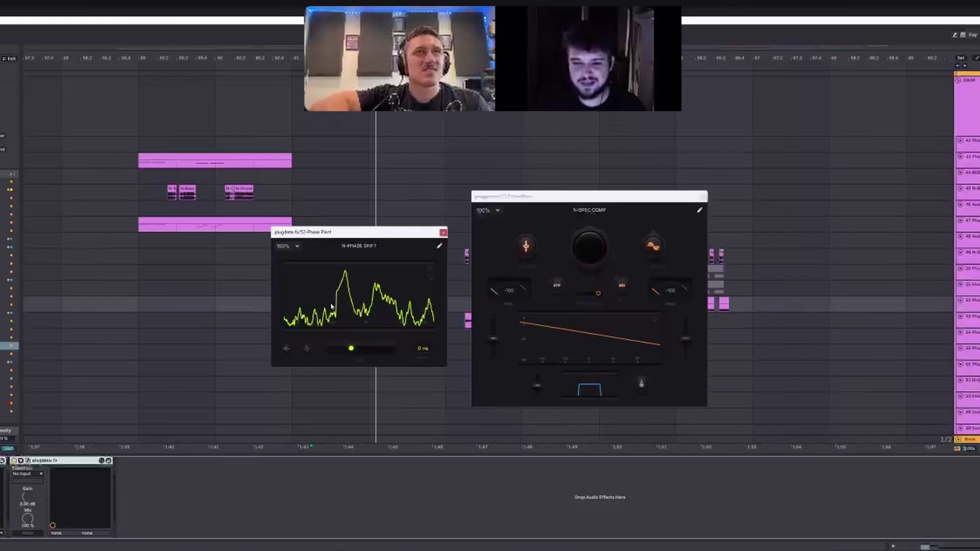
{"action": "key", "text": "space"}
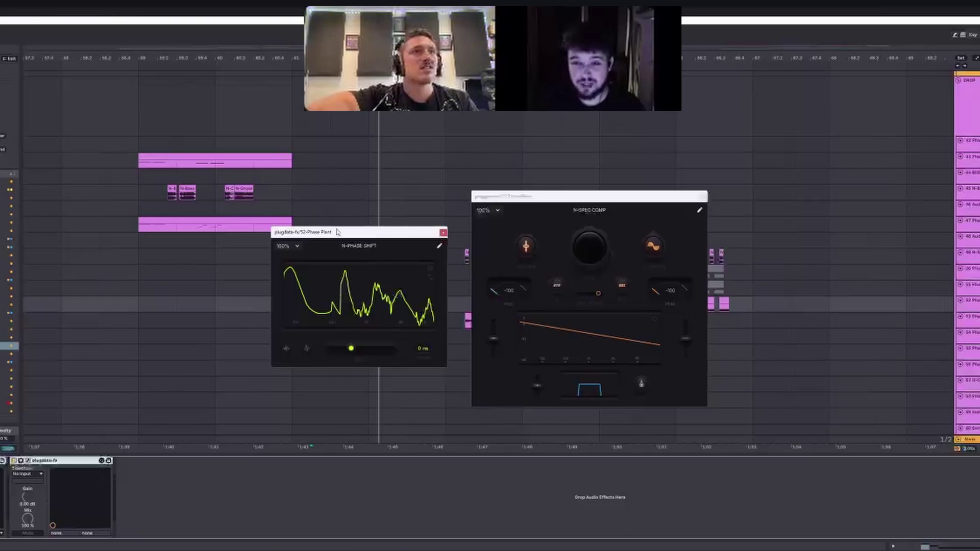
{"action": "left_click_drag", "start_coordinate": [337, 232], "coordinate": [135, 228]}
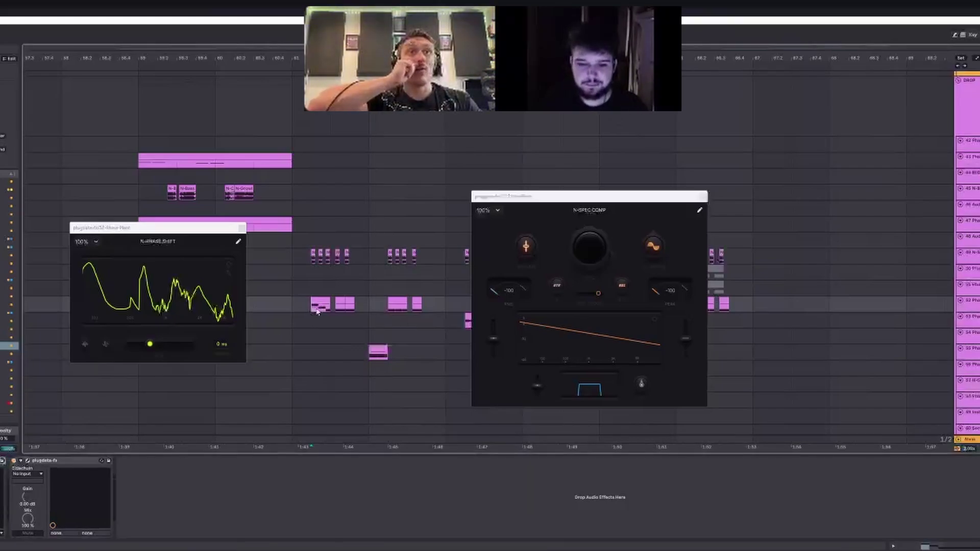
{"action": "left_click", "coordinate": [240, 227]}
{"action": "left_click", "coordinate": [240, 228]}
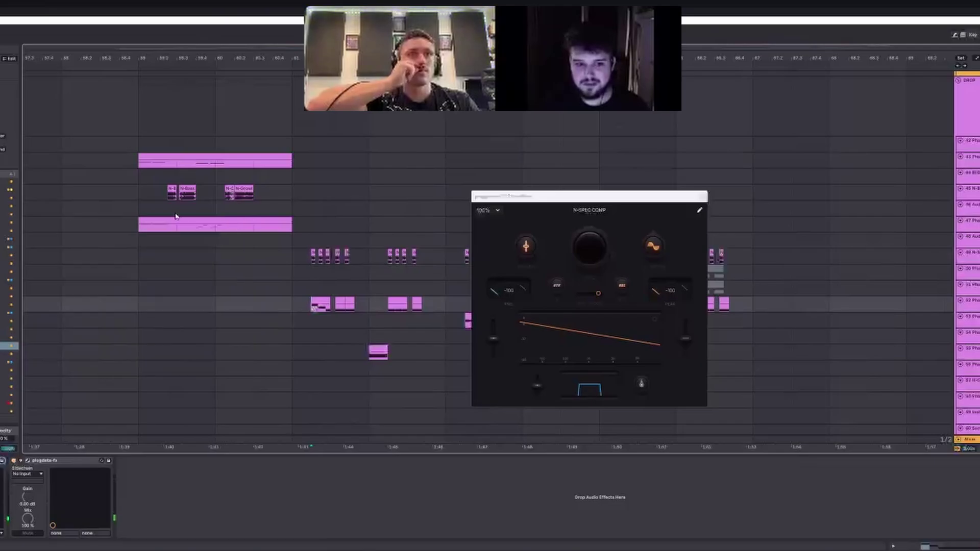
Find the N-Perc House track in the DRUMS group, play its clips, and open its plugdata-fx N-PHASE SHIFT window
{"action": "scroll", "coordinate": [192, 253], "scroll_direction": "up", "scroll_amount": 10}
{"action": "scroll", "coordinate": [193, 254], "scroll_direction": "left", "scroll_amount": 5}
{"action": "scroll", "coordinate": [379, 308], "scroll_direction": "down", "scroll_amount": 5}
{"action": "scroll", "coordinate": [396, 252], "scroll_direction": "left", "scroll_amount": 5}
{"action": "scroll", "coordinate": [317, 275], "scroll_direction": "up", "scroll_amount": 3}
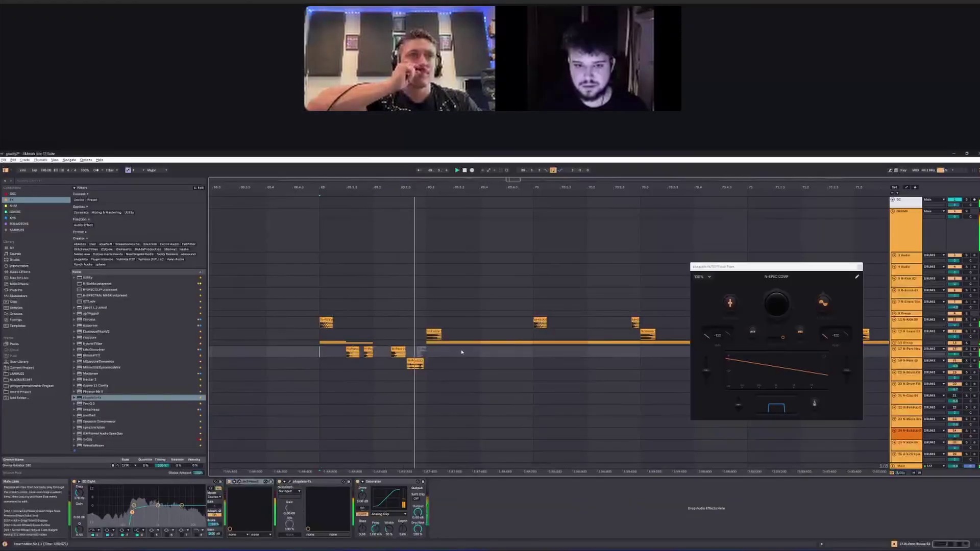
{"action": "key", "text": "space"}
{"action": "left_click", "coordinate": [290, 482]}
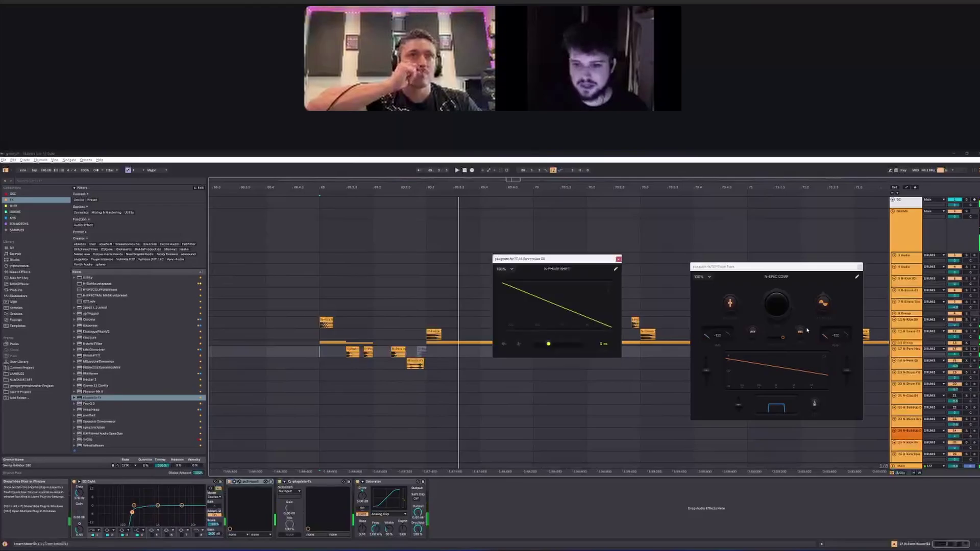
Audition the soloed percussion, raise its N-PHASE SHIFT slider to about two thirds, and turn the track's solo off
{"action": "key", "text": "space"}
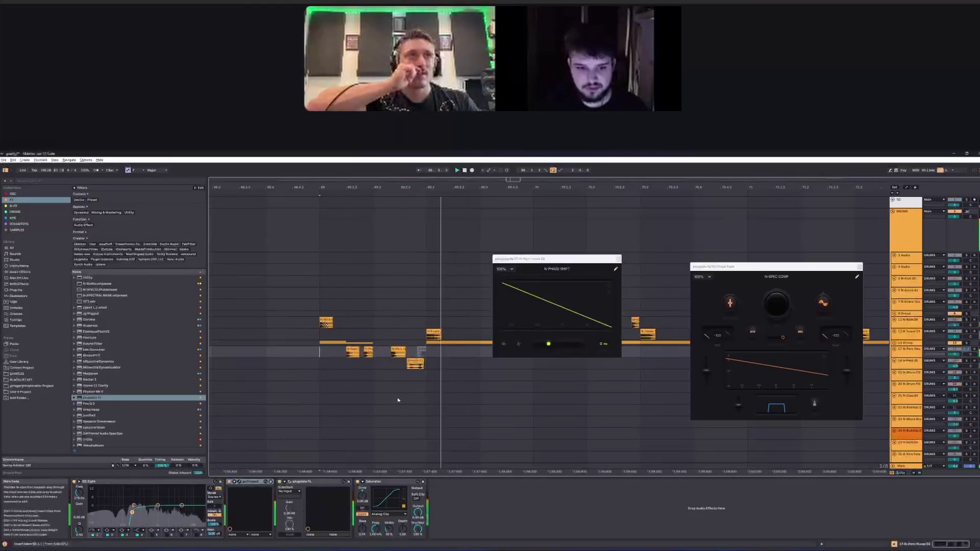
{"action": "left_click_drag", "start_coordinate": [550, 346], "coordinate": [567, 344]}
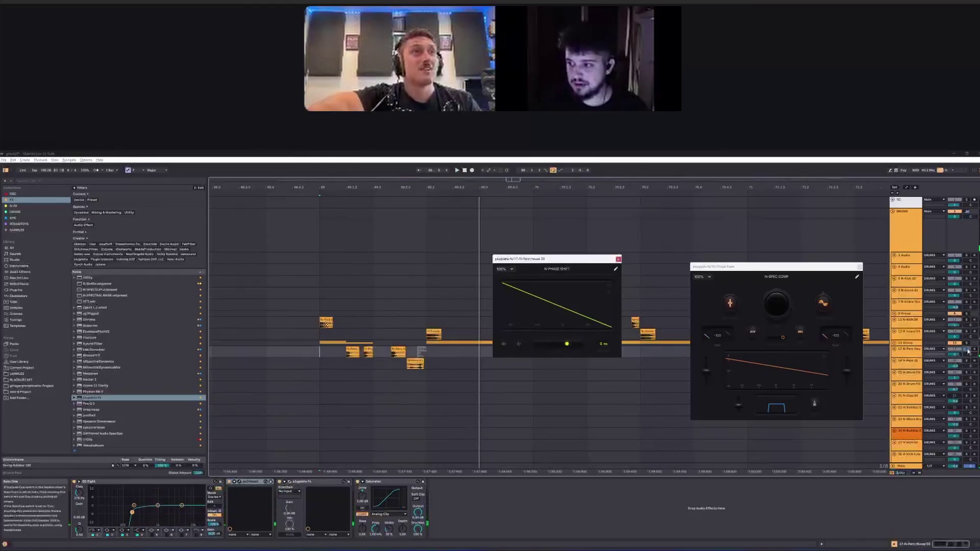
{"action": "left_click", "coordinate": [968, 351]}
{"action": "key", "text": "space"}
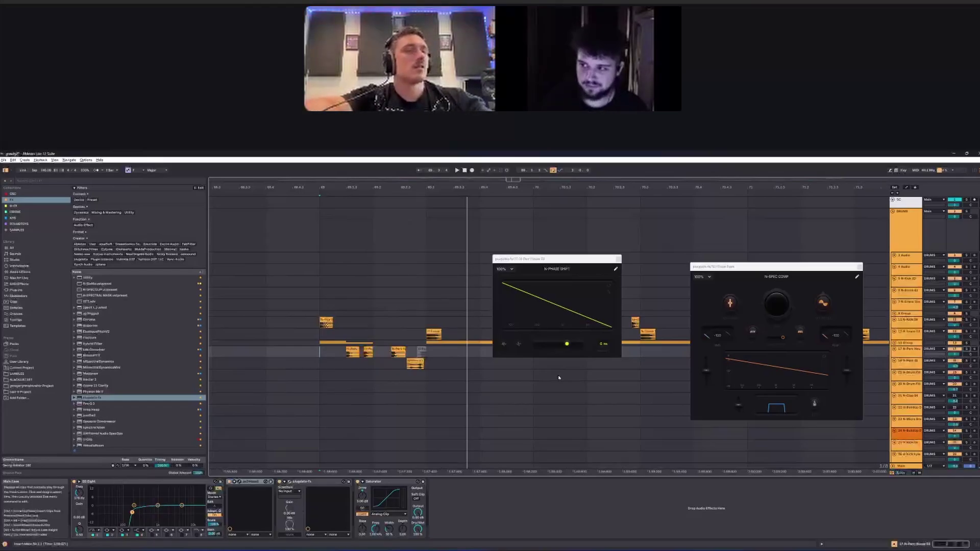
Raise the millisecond value of the percussion's N-PHASE SHIFT to 51 ms, playing the clips between adjustments
{"action": "left_click", "coordinate": [607, 344]}
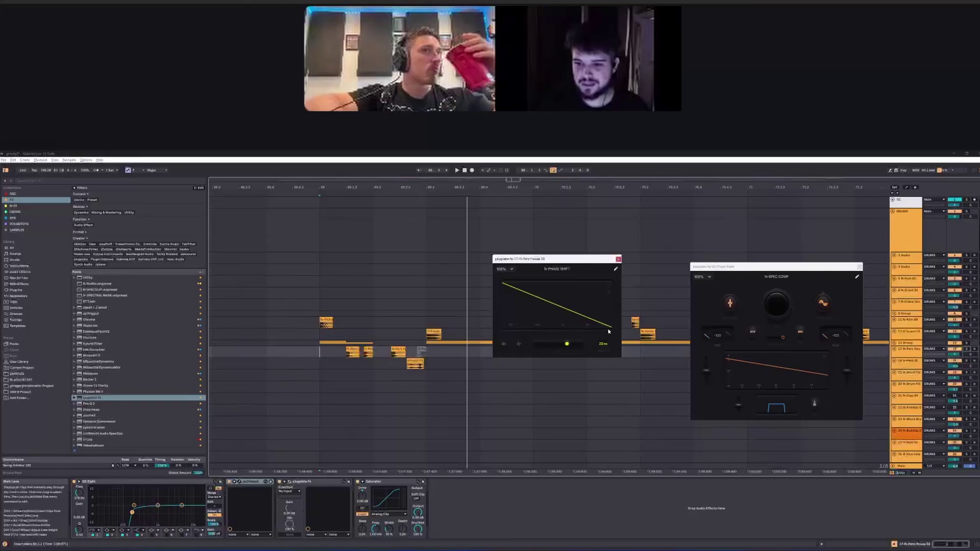
{"action": "key", "text": "space"}
{"action": "key", "text": "space"}
{"action": "mouse_move", "coordinate": [604, 343]}
{"action": "left_mouse_down"}
{"action": "mouse_move", "coordinate": [604, 333]}
{"action": "mouse_move", "coordinate": [591, 347]}
{"action": "left_mouse_up"}
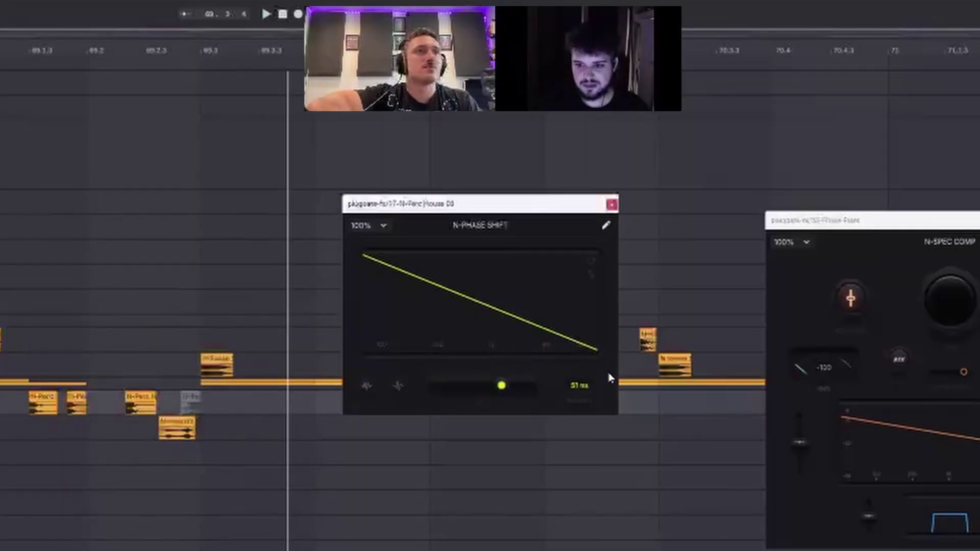
Audition the percussion, readjust N-PHASE SHIFT's millisecond value, and lower its slider to about the midpoint
{"action": "key", "text": "space"}
{"action": "key", "text": "space"}
{"action": "left_click_drag", "start_coordinate": [587, 386], "coordinate": [590, 372]}
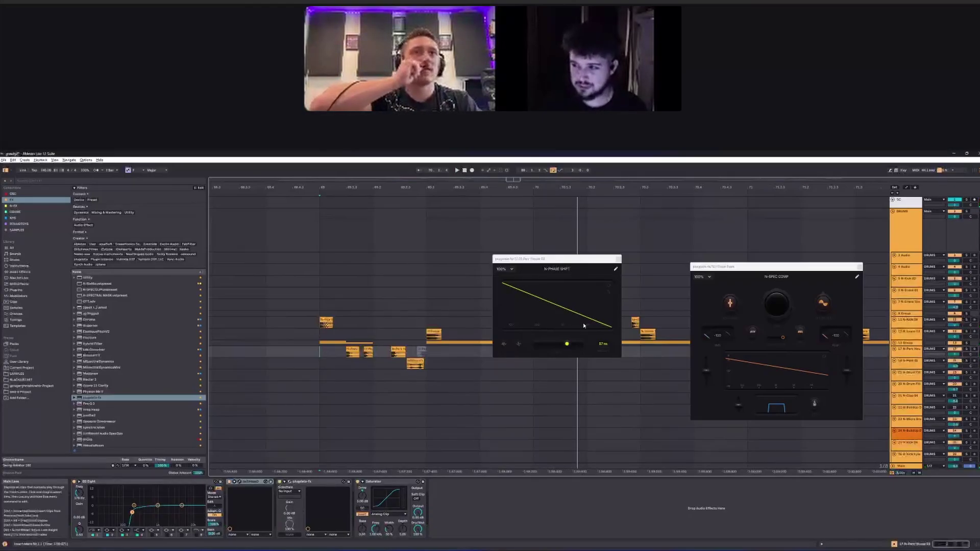
{"action": "left_click", "coordinate": [565, 347]}
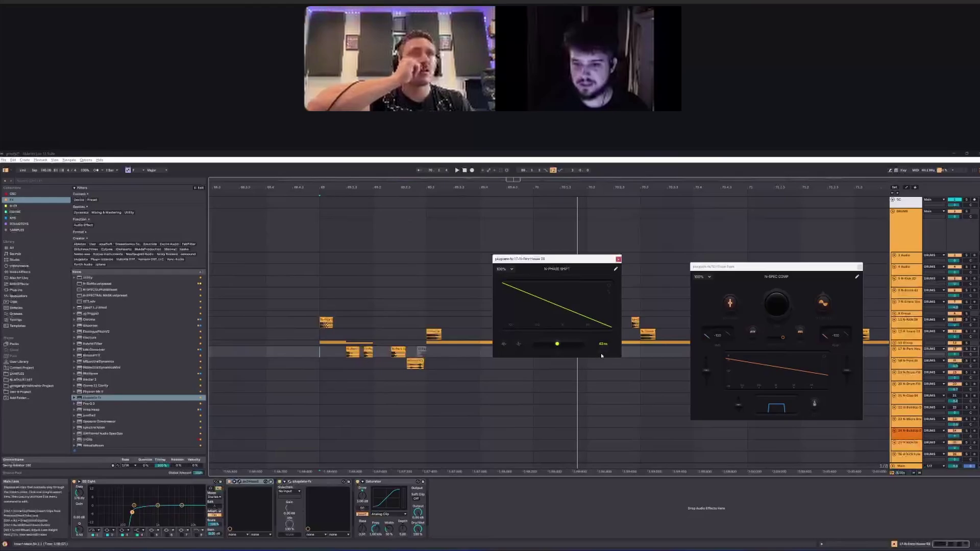
{"action": "left_click", "coordinate": [319, 354]}
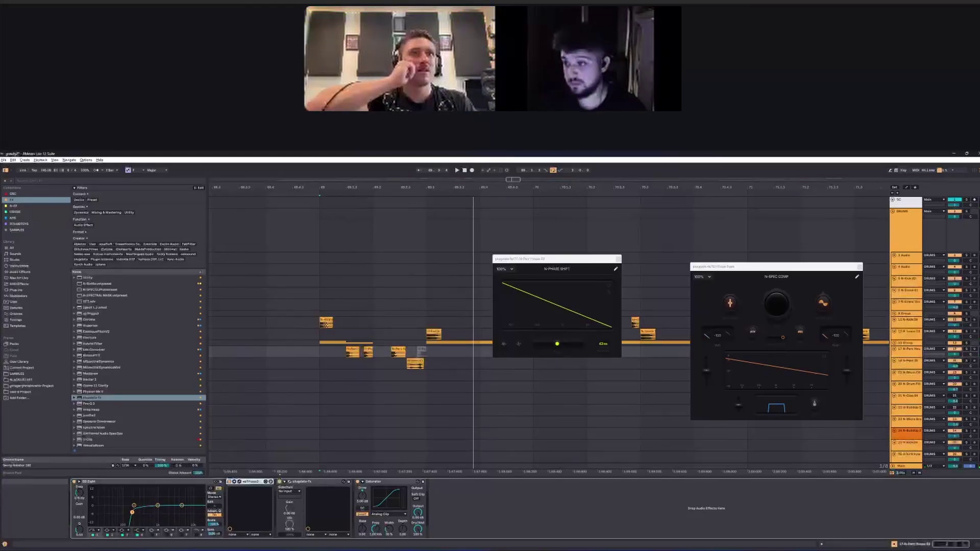
Close the percussion's N-PHASE SHIFT window and the Phase Plant track's N-SPEC COMP window
{"action": "left_click_drag", "start_coordinate": [590, 259], "coordinate": [528, 262]}
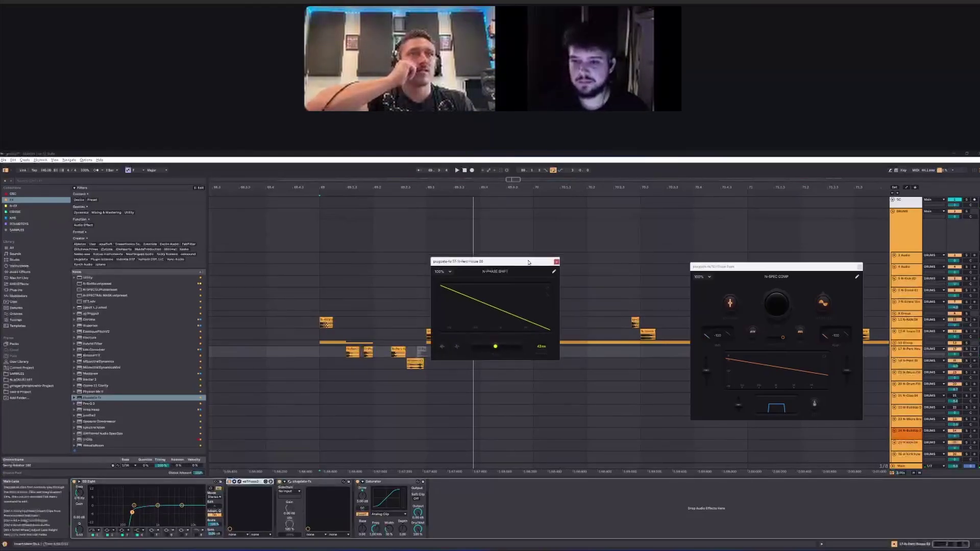
{"action": "left_click", "coordinate": [557, 262]}
{"action": "left_click_drag", "start_coordinate": [835, 267], "coordinate": [709, 272]}
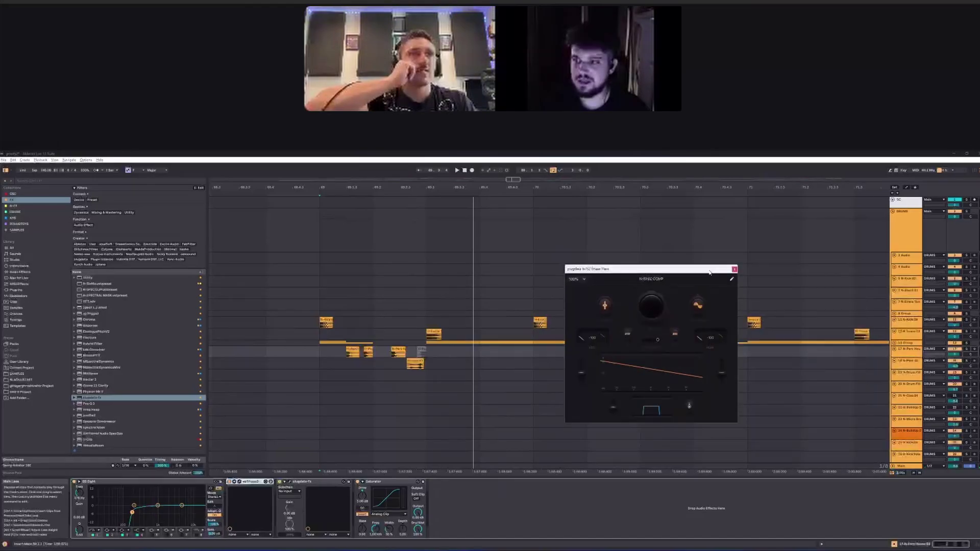
{"action": "left_click", "coordinate": [734, 269]}
Fold the DRUMS group to get an overview of the arrangement's other groups
{"action": "scroll", "coordinate": [505, 292], "scroll_direction": "down", "scroll_amount": 10}
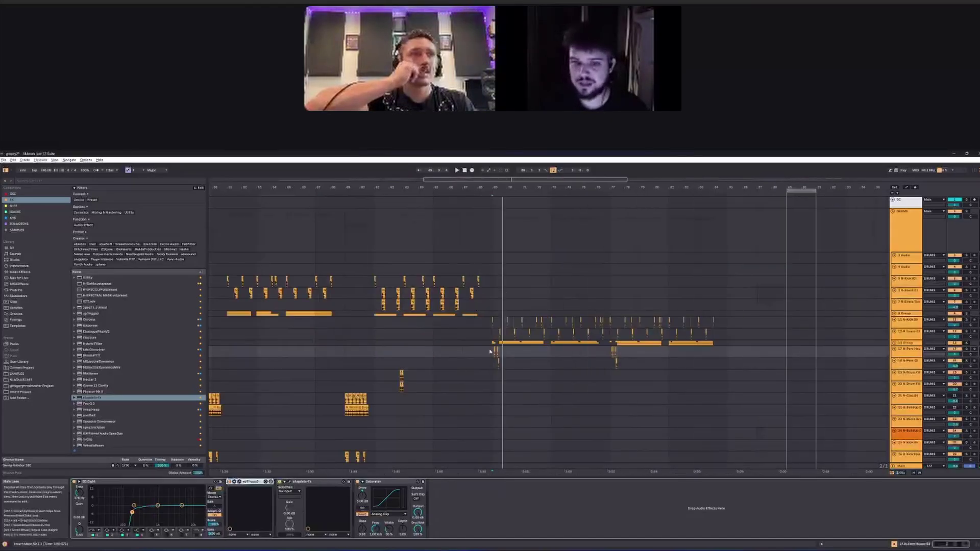
{"action": "left_click", "coordinate": [892, 211]}
{"action": "left_click", "coordinate": [812, 221]}
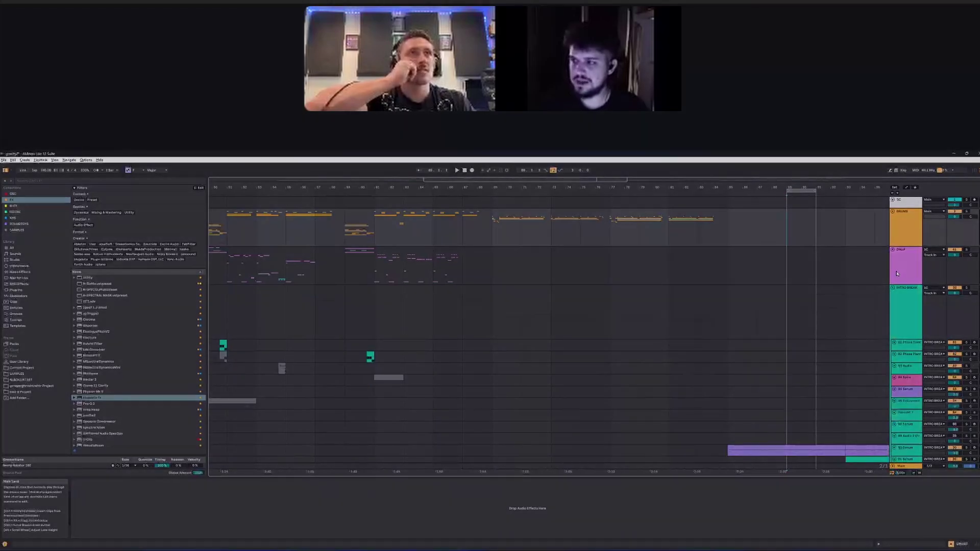